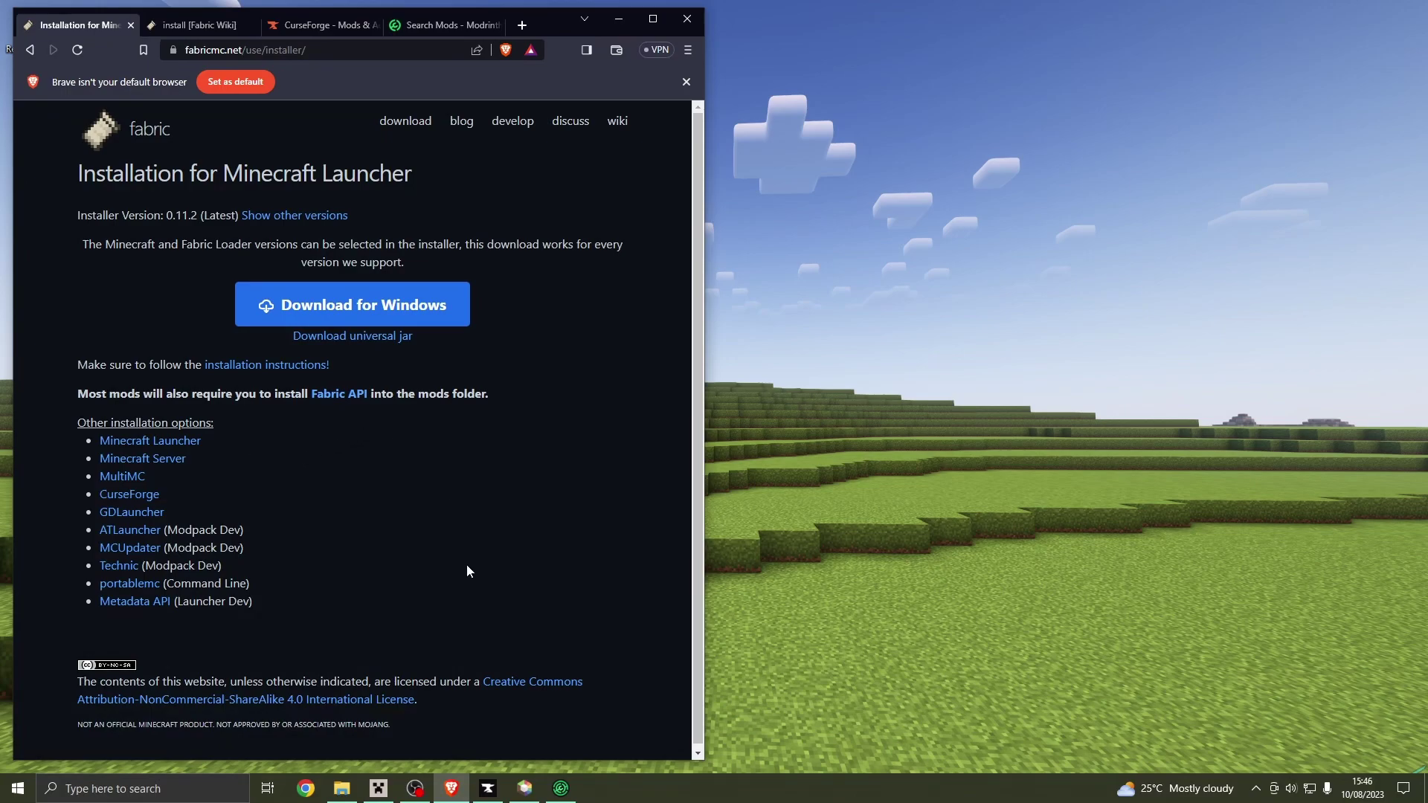
# Check the Minecraft Launcher and the Fabric Wiki installation page, then return to the installer download page
pyautogui.click(379, 789)
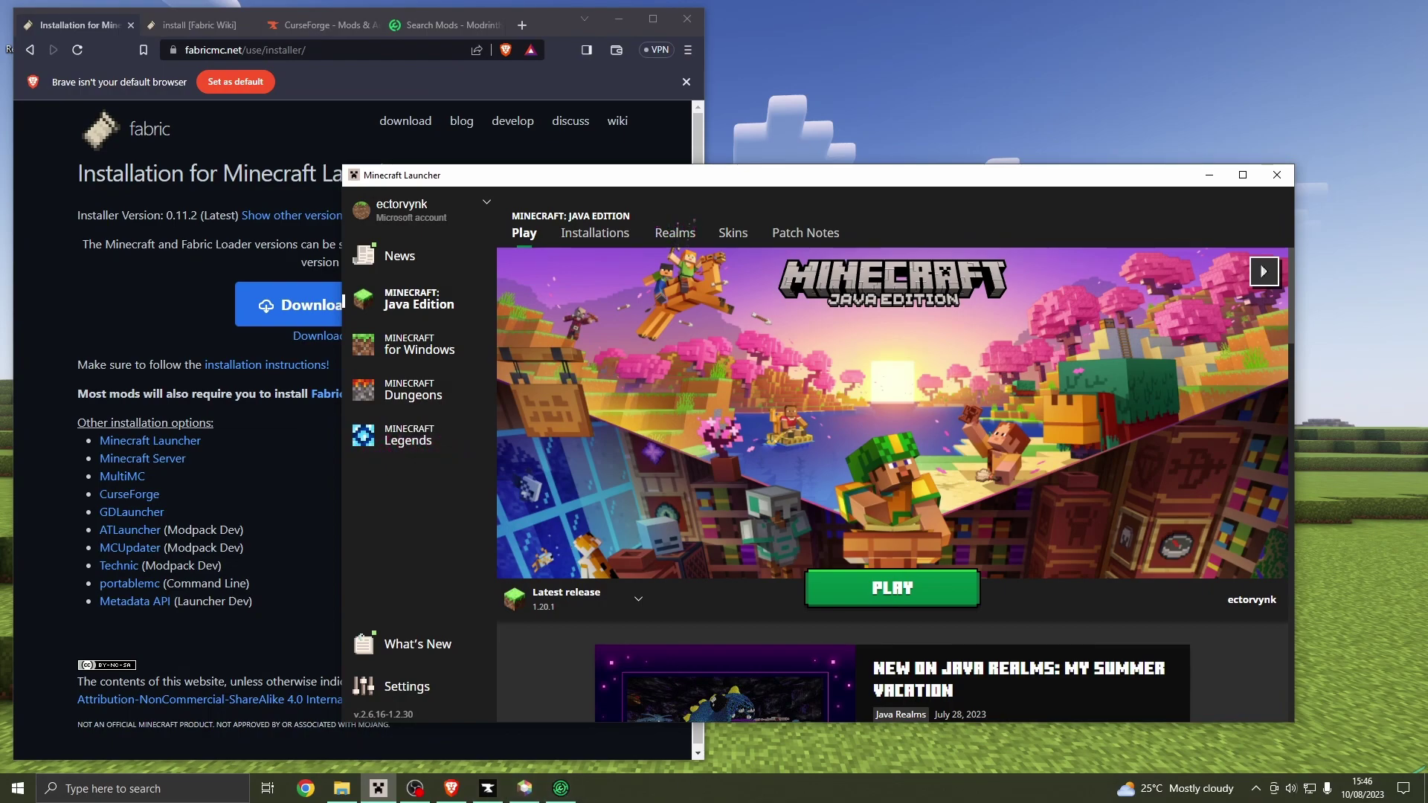
pyautogui.click(379, 788)
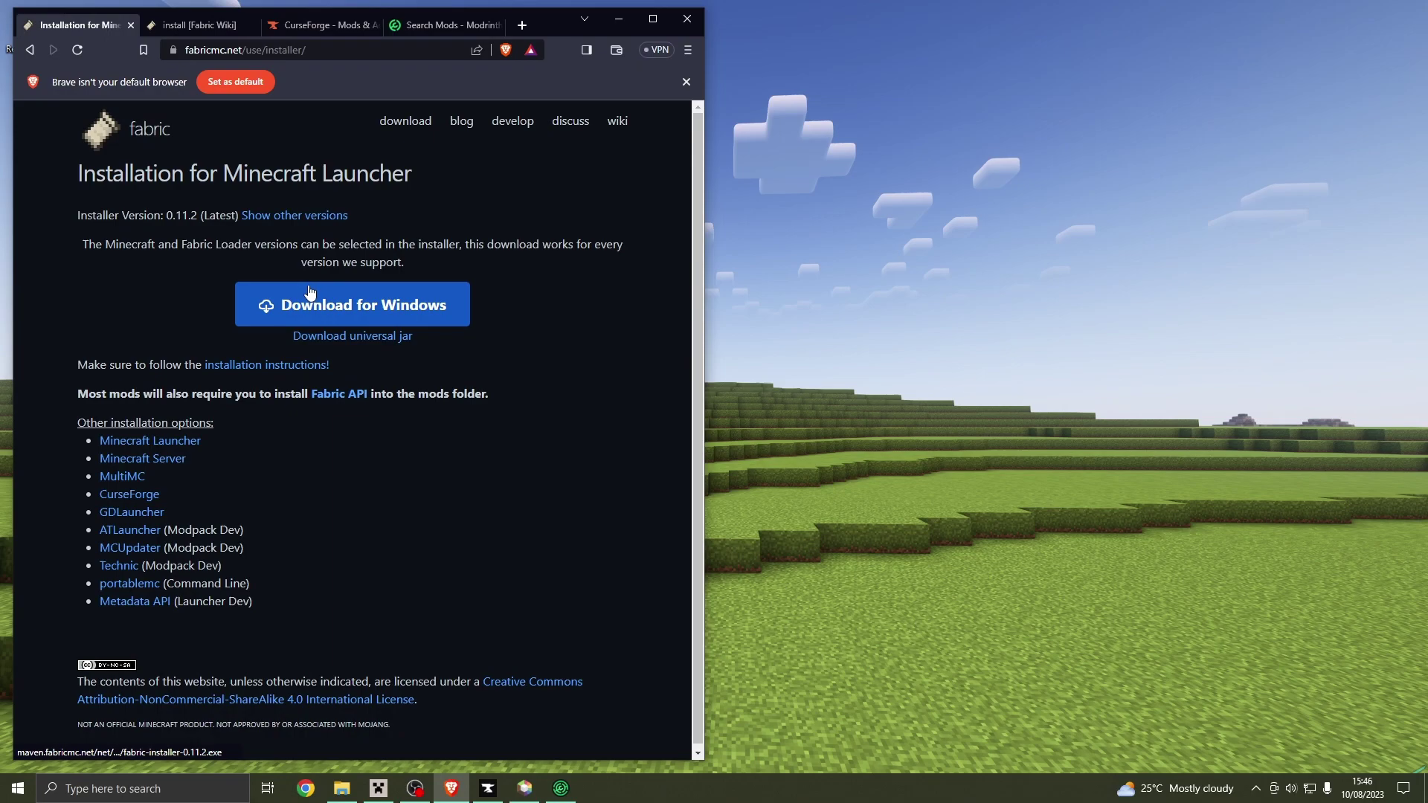
pyautogui.click(176, 35)
pyautogui.scroll(-5, 249, 314)
pyautogui.scroll(-5, 249, 314)
pyautogui.scroll(12, 223, 223)
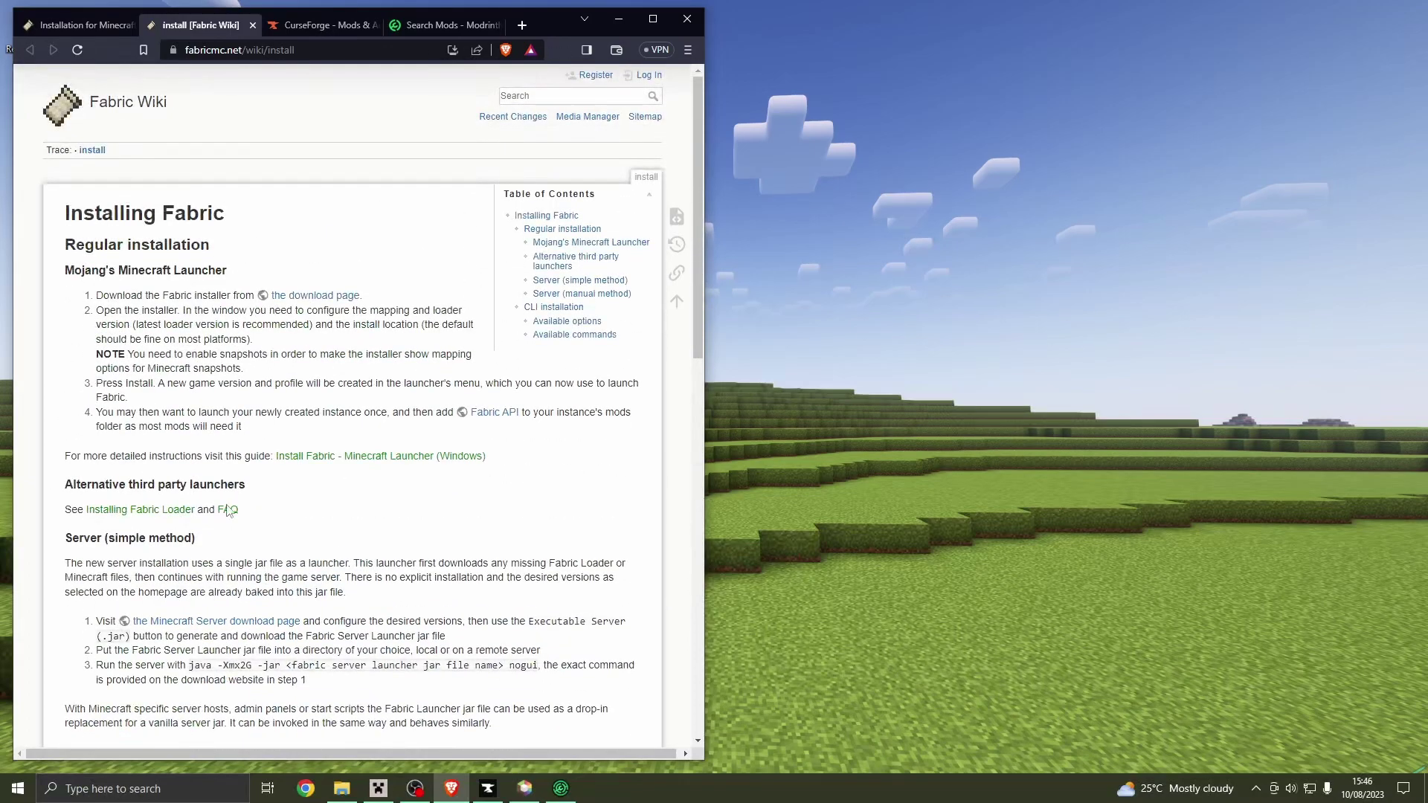
pyautogui.scroll(-8, 227, 497)
pyautogui.scroll(8, 233, 390)
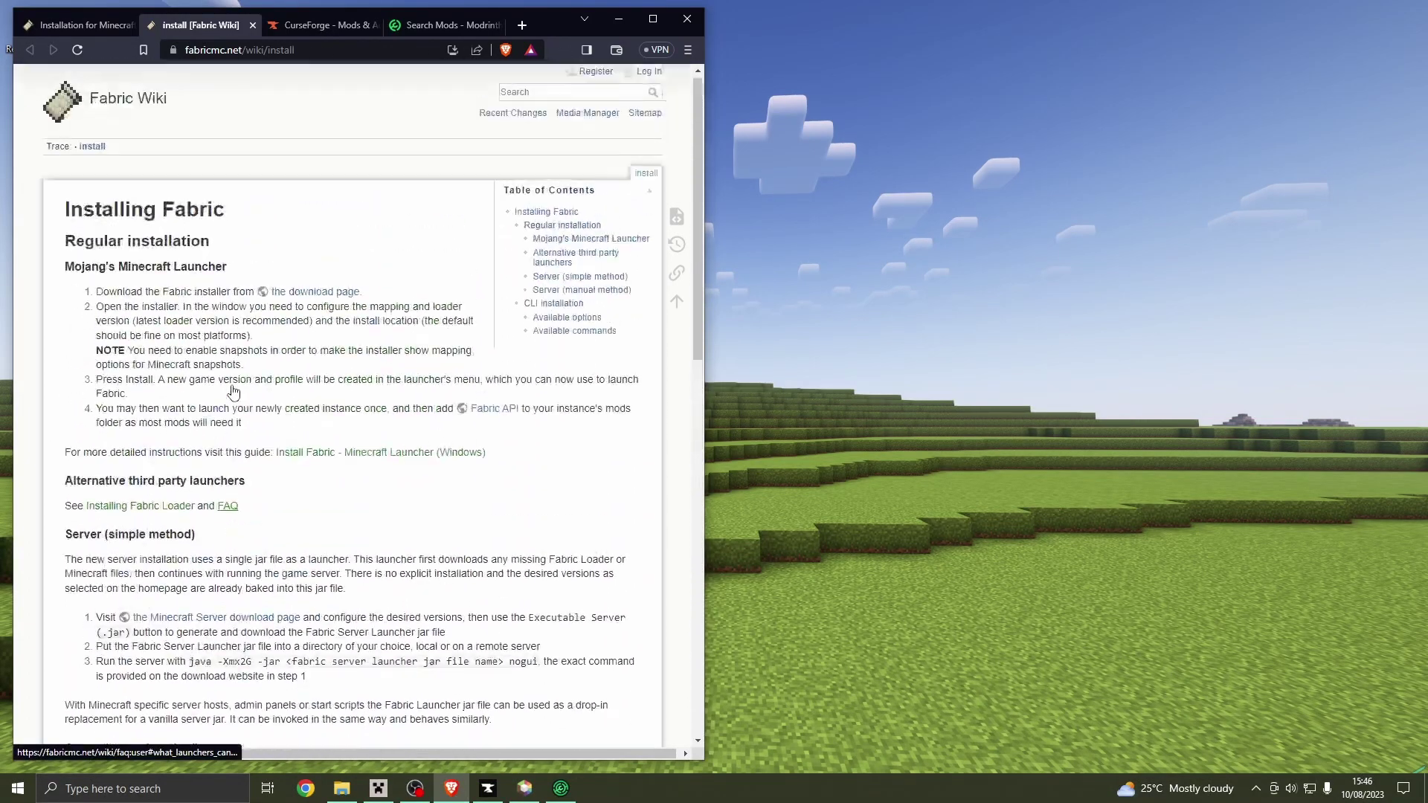
pyautogui.click(101, 27)
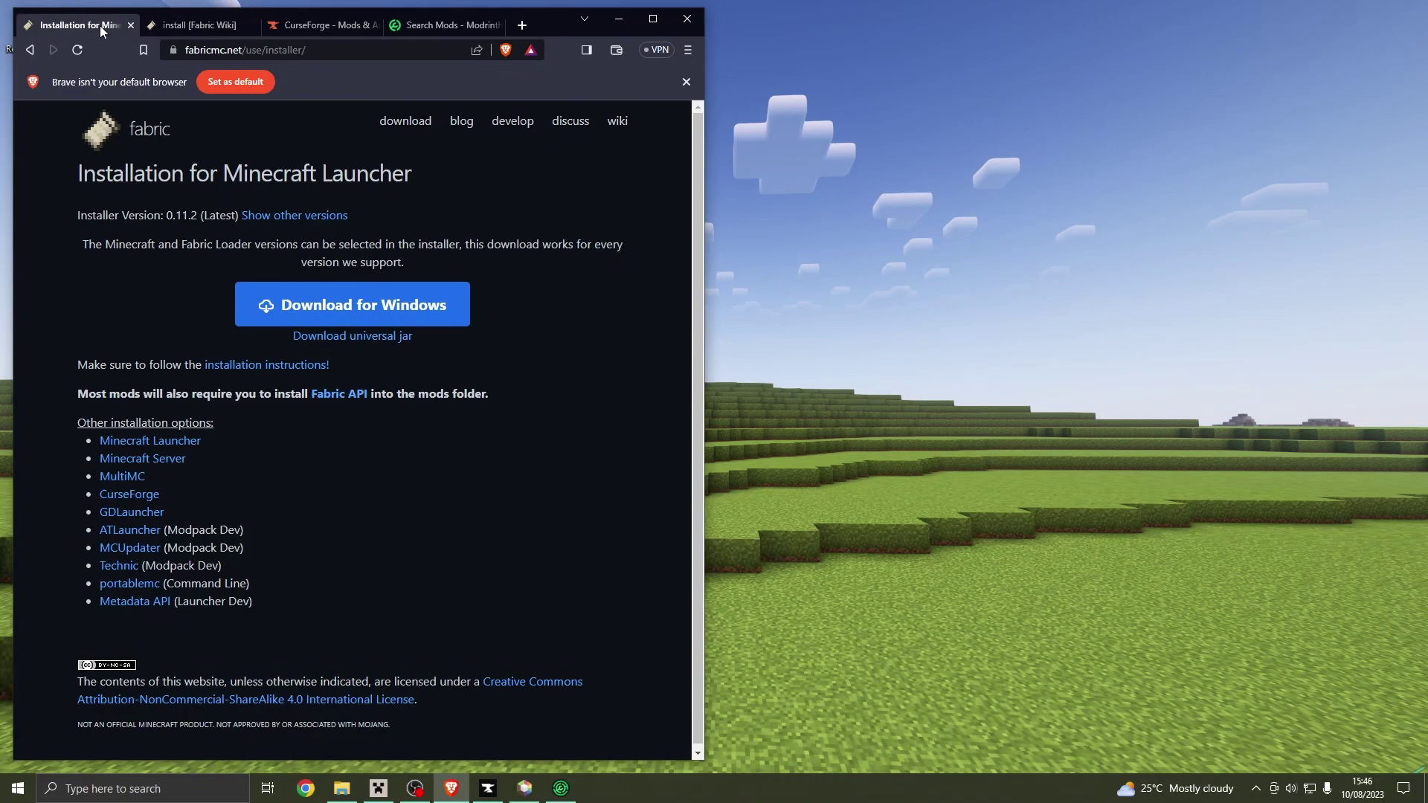
pyautogui.click(381, 790)
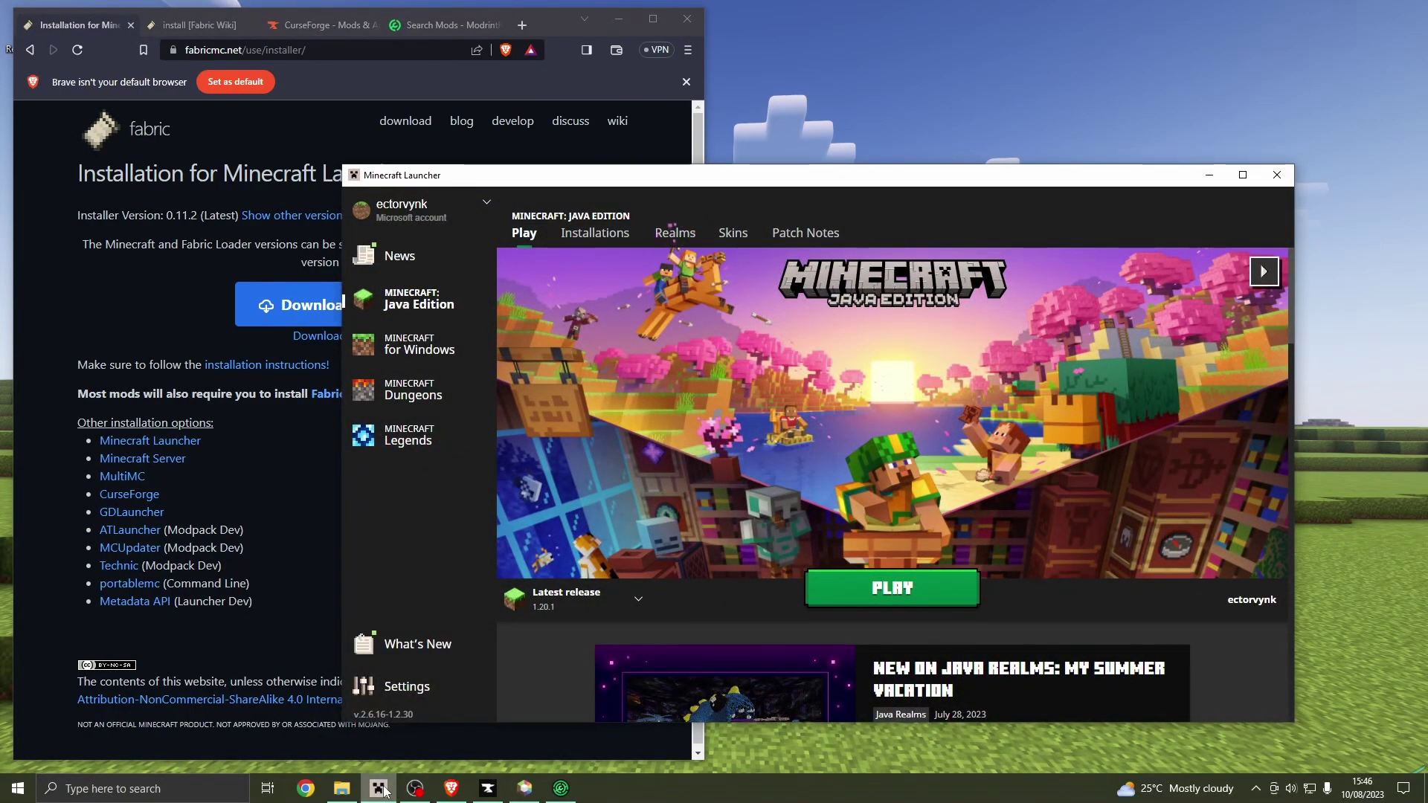
pyautogui.click(381, 790)
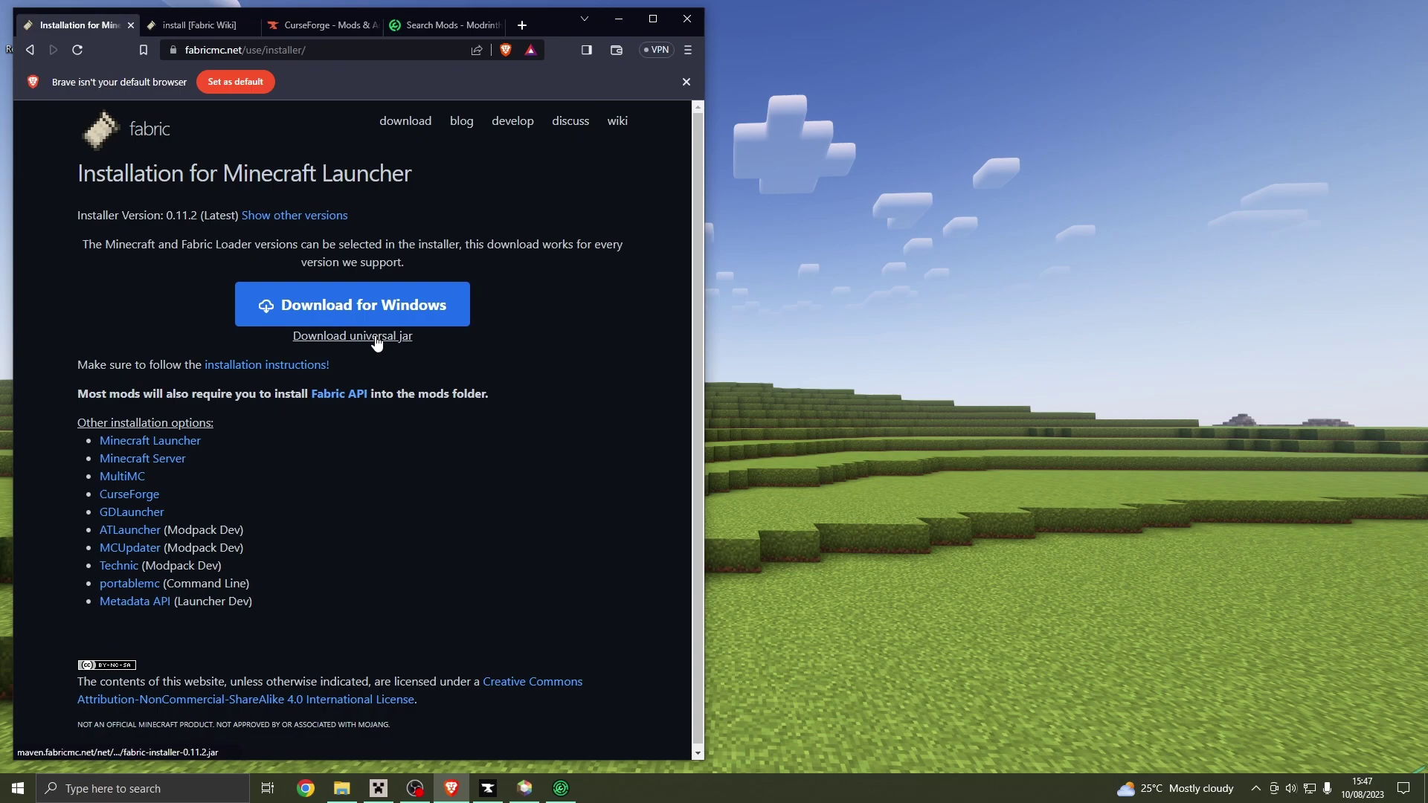
# Download the Windows installer fabric-installer-0.11.2.exe to Downloads and run it
pyautogui.click(369, 330)
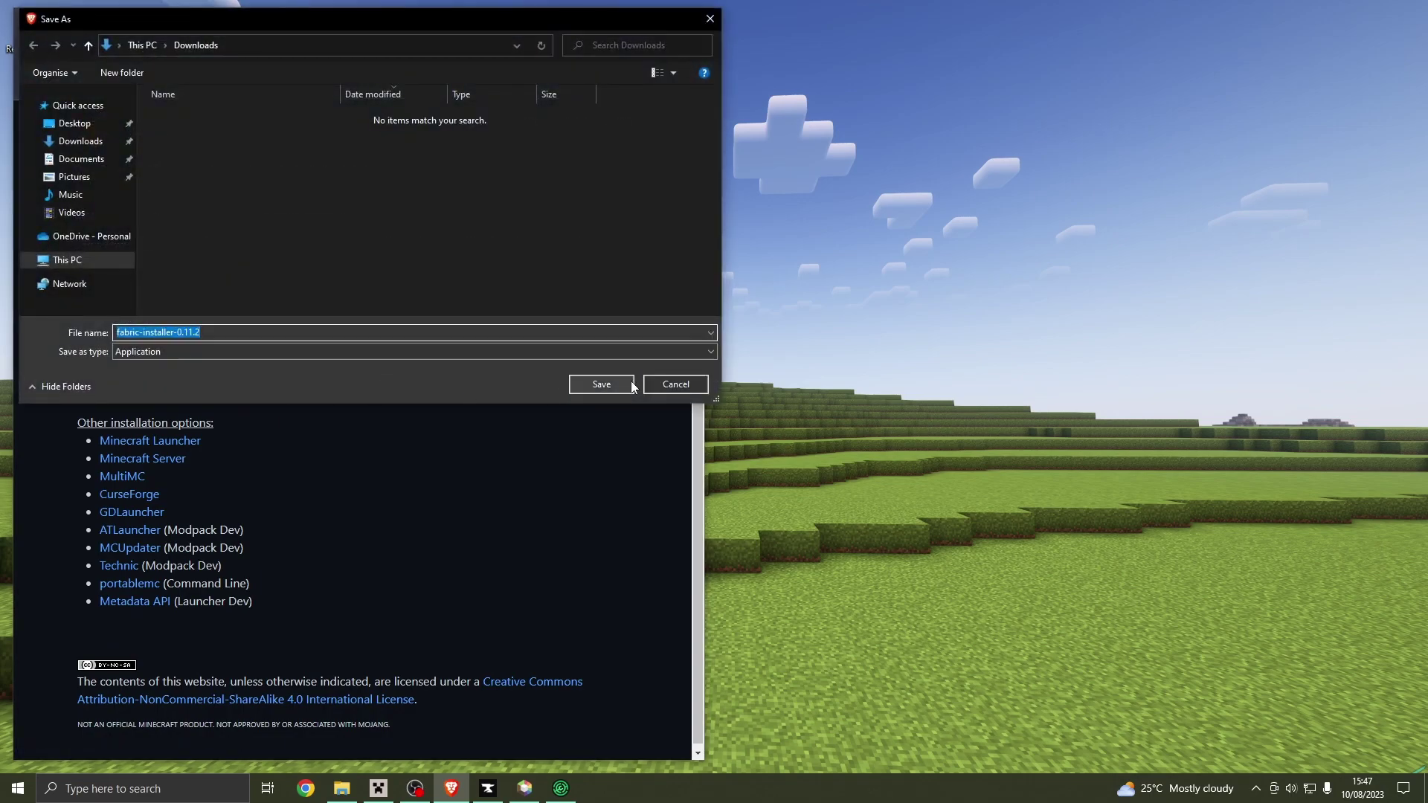
pyautogui.click(620, 384)
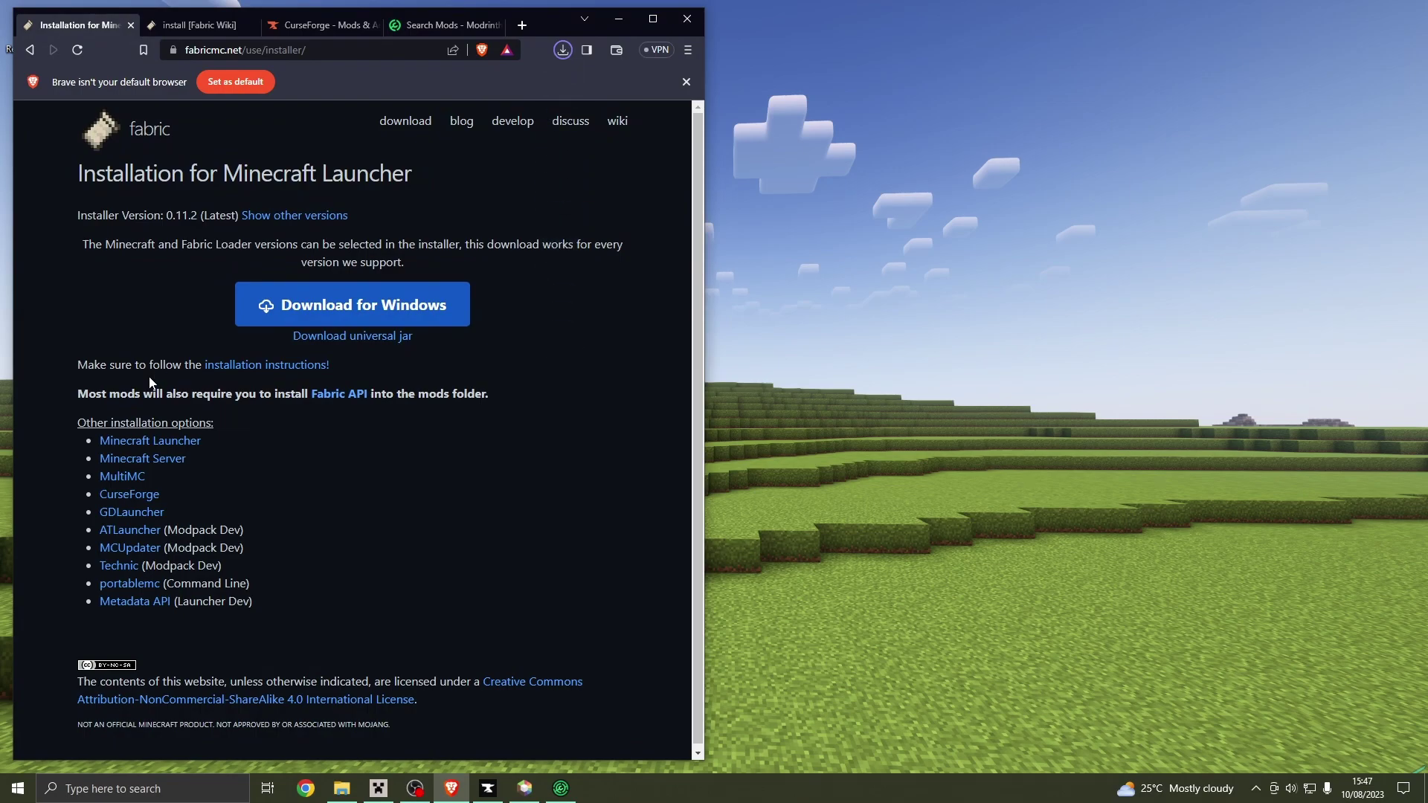
pyautogui.click(561, 55)
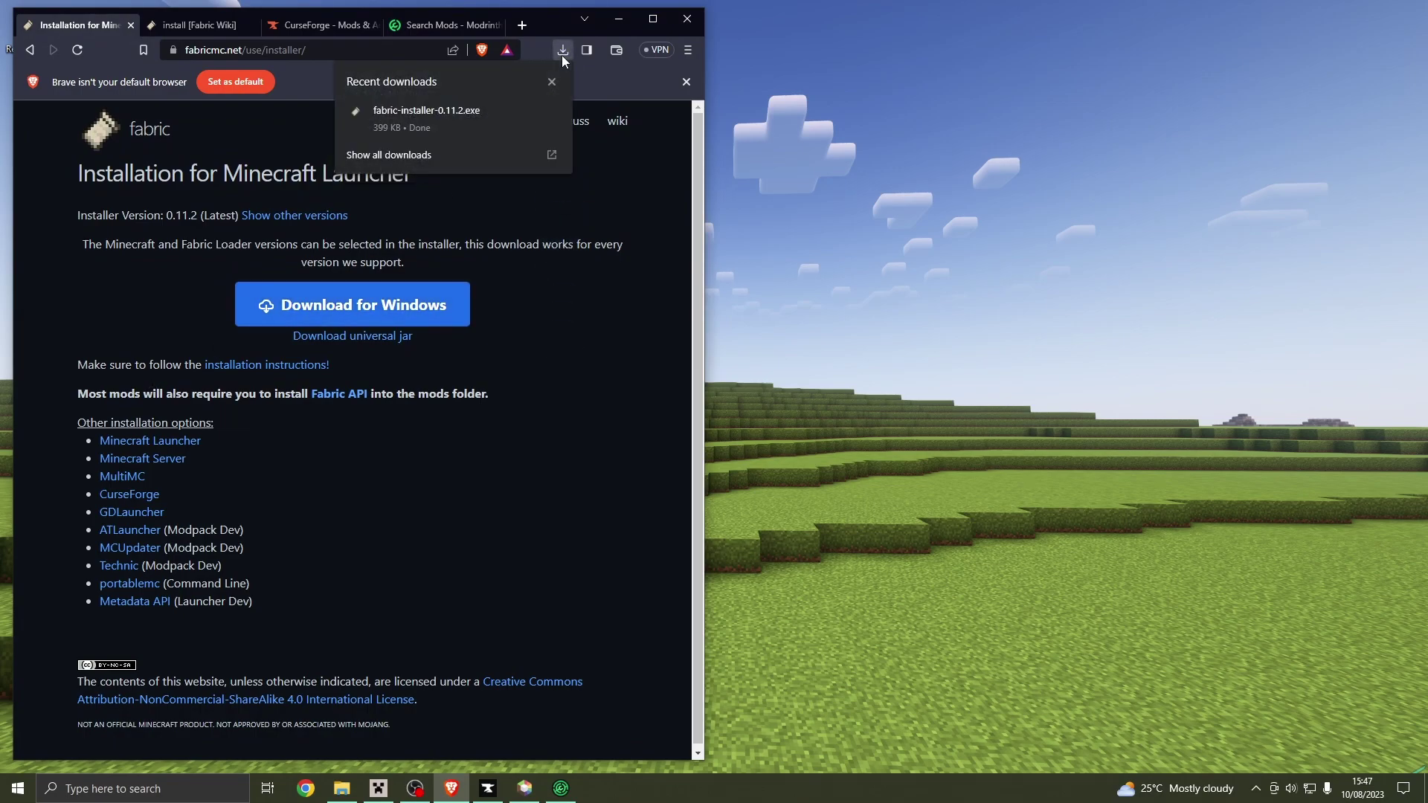
pyautogui.click(452, 124)
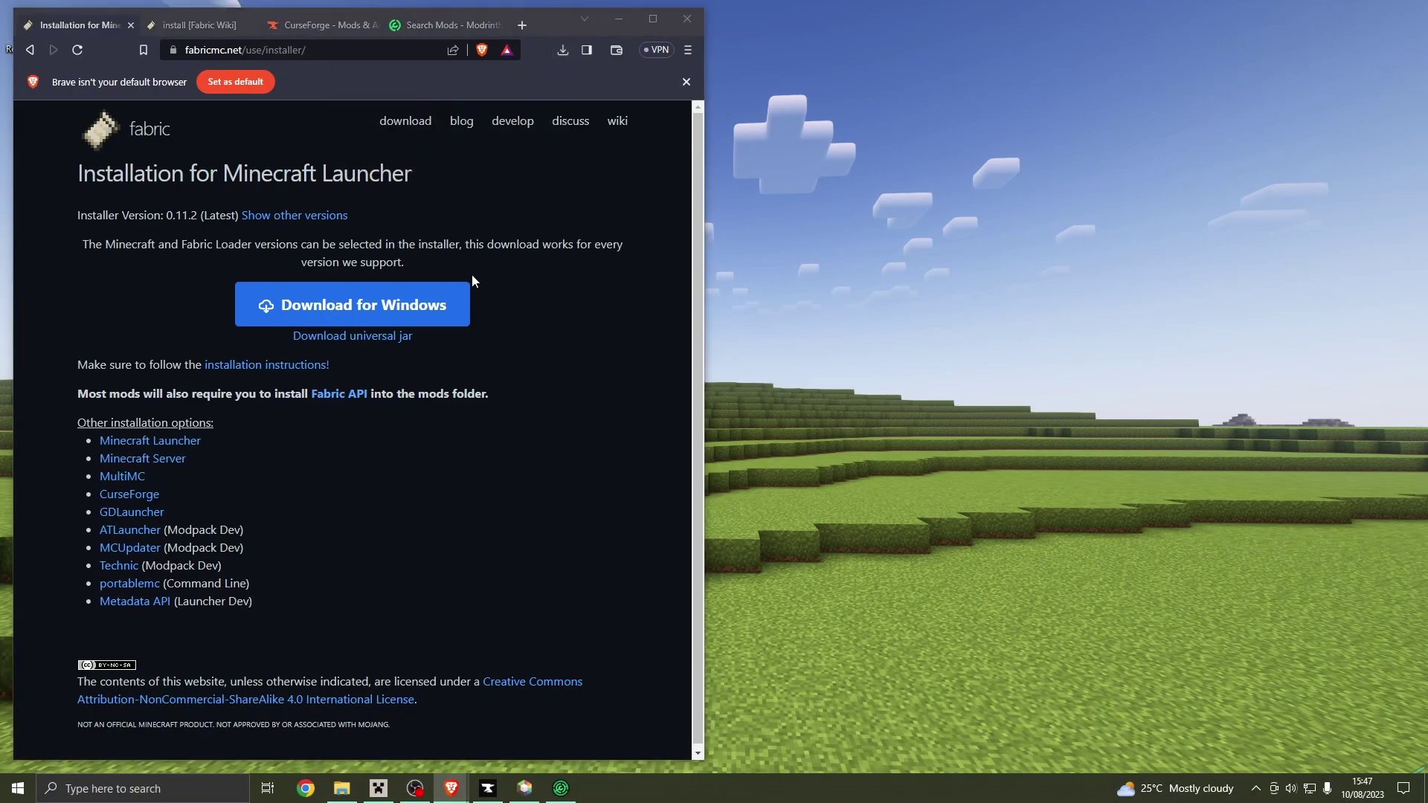
pyautogui.click(467, 284)
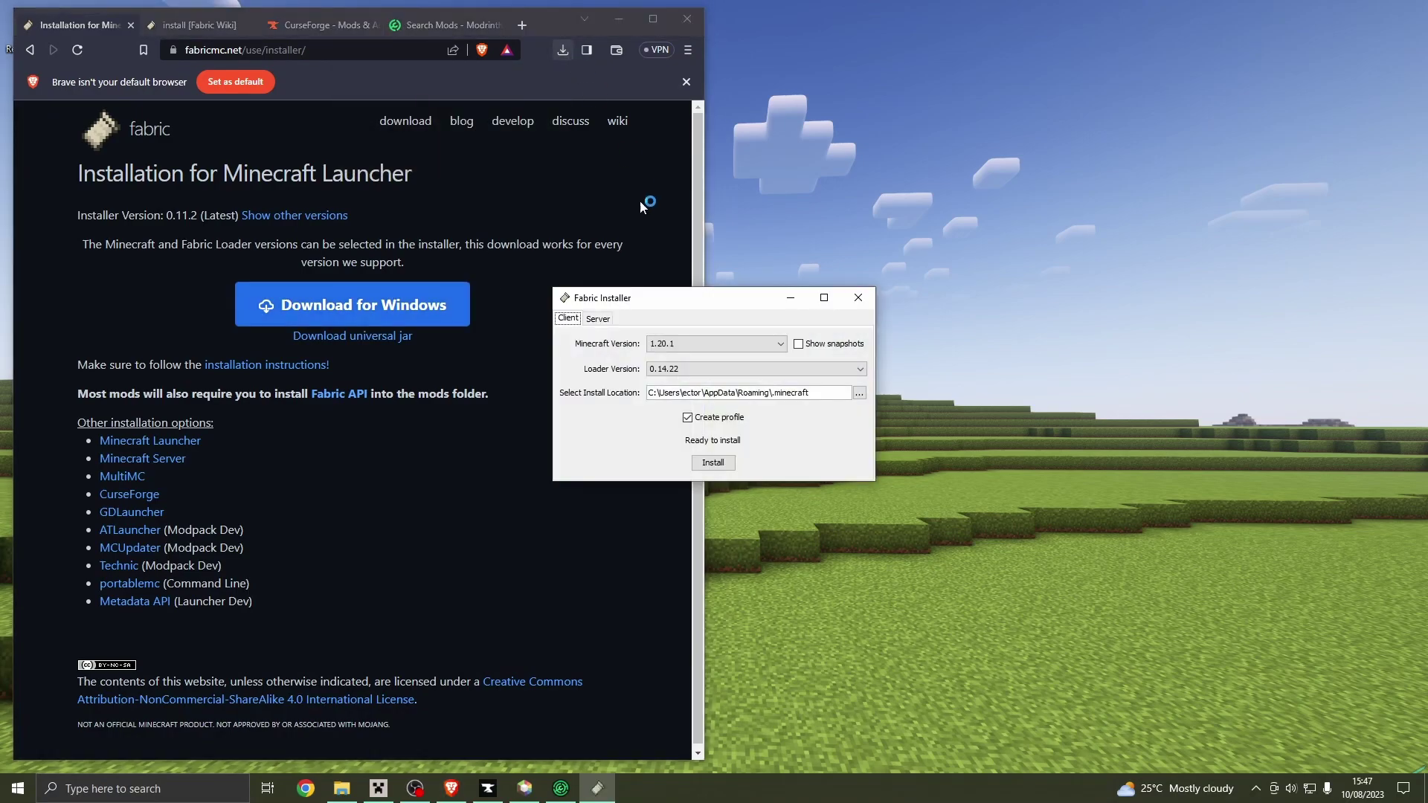
# Shift the Fabric Installer window left and look at the Server options before returning to Client
pyautogui.moveTo(707, 301); pyautogui.dragTo(646, 293)
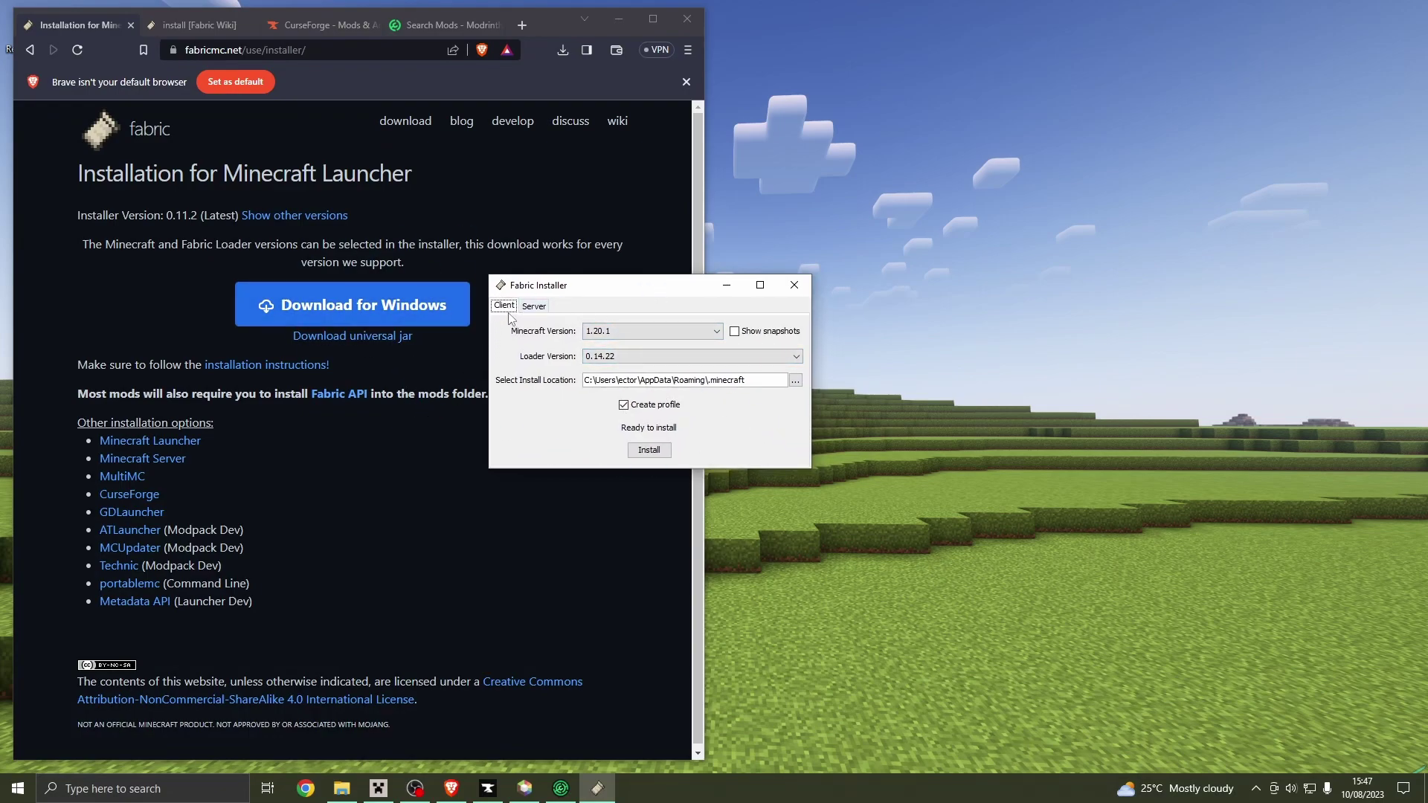
pyautogui.click(378, 788)
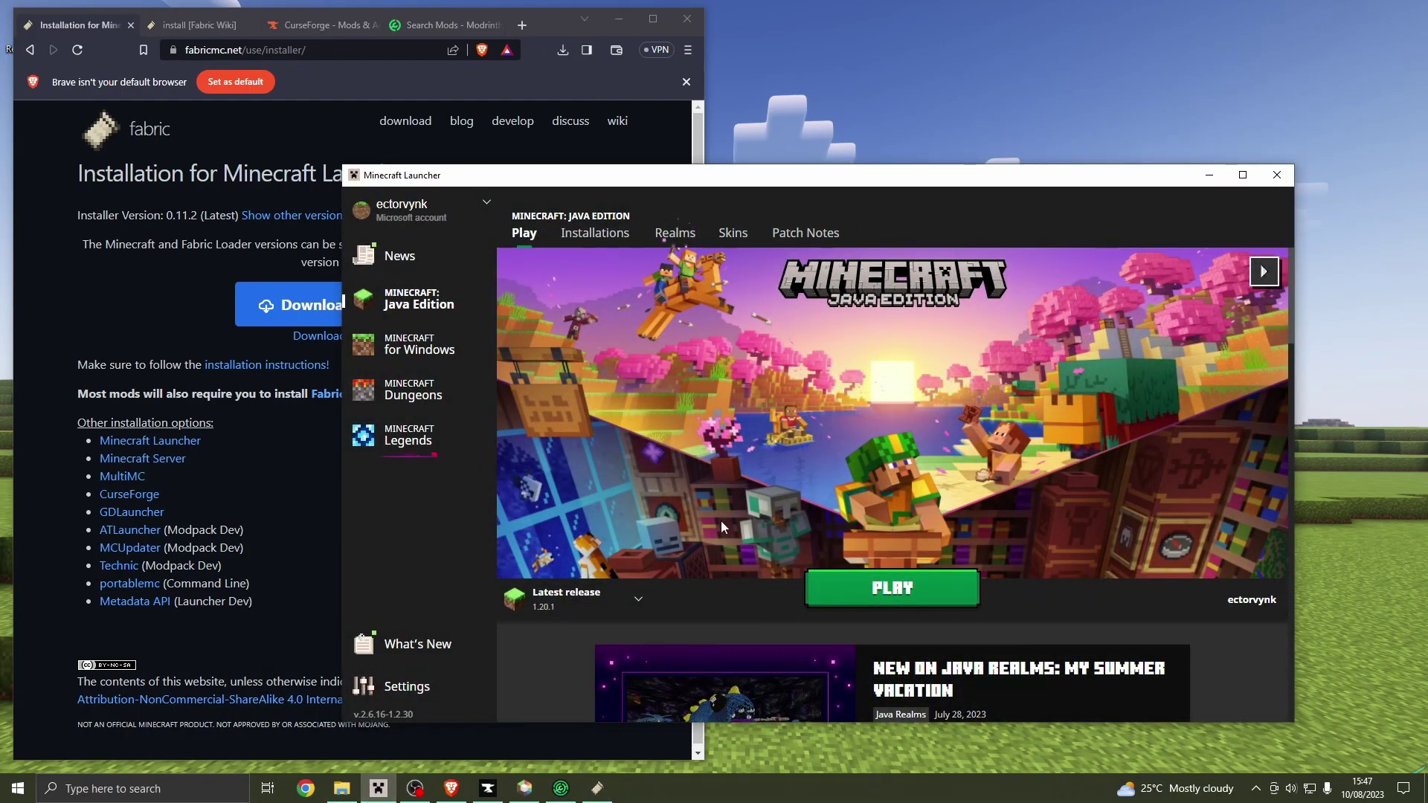
pyautogui.click(1209, 174)
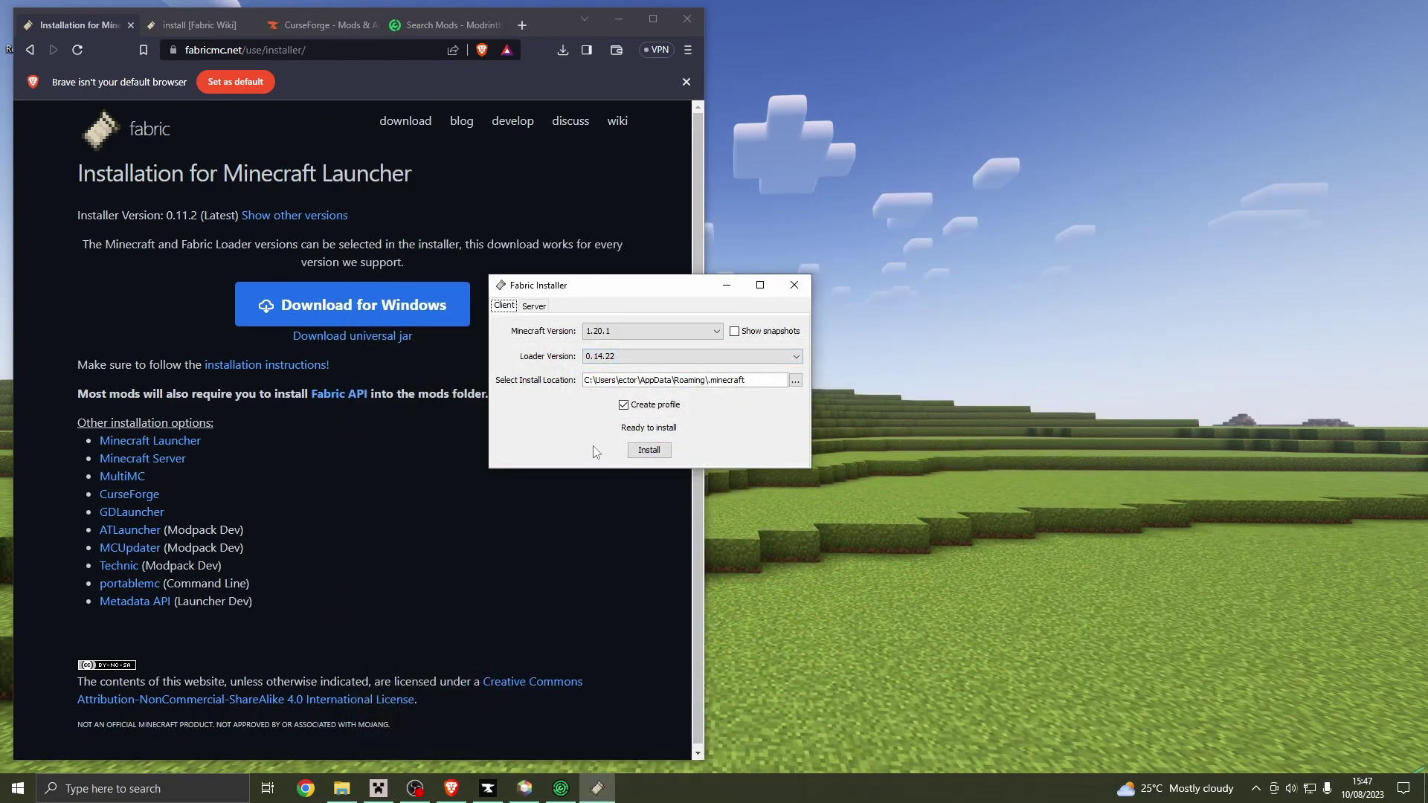
pyautogui.click(532, 306)
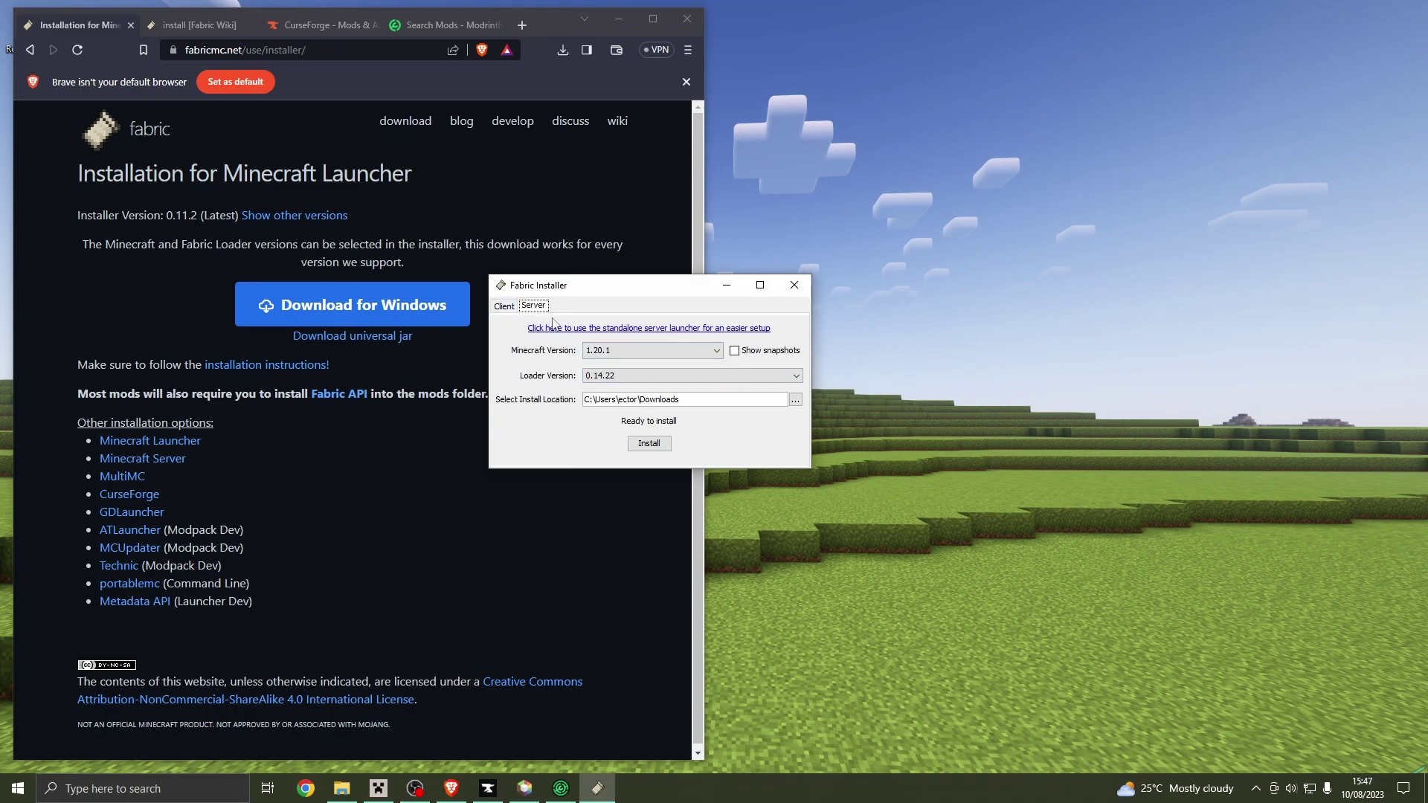
pyautogui.click(503, 306)
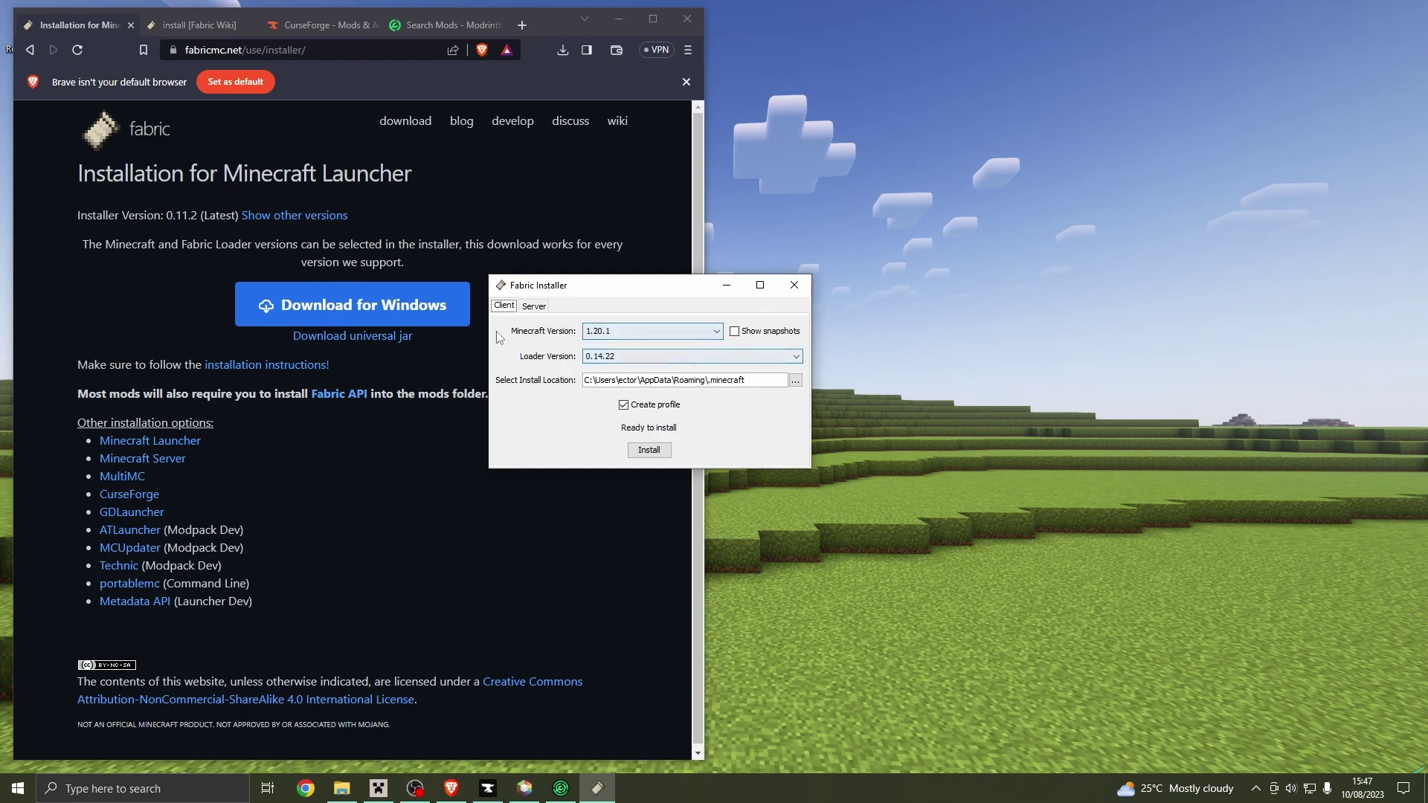
# Browse the Minecraft versions, then enable Show snapshots so 23w32a becomes the version
pyautogui.click(643, 336)
pyautogui.click(637, 338)
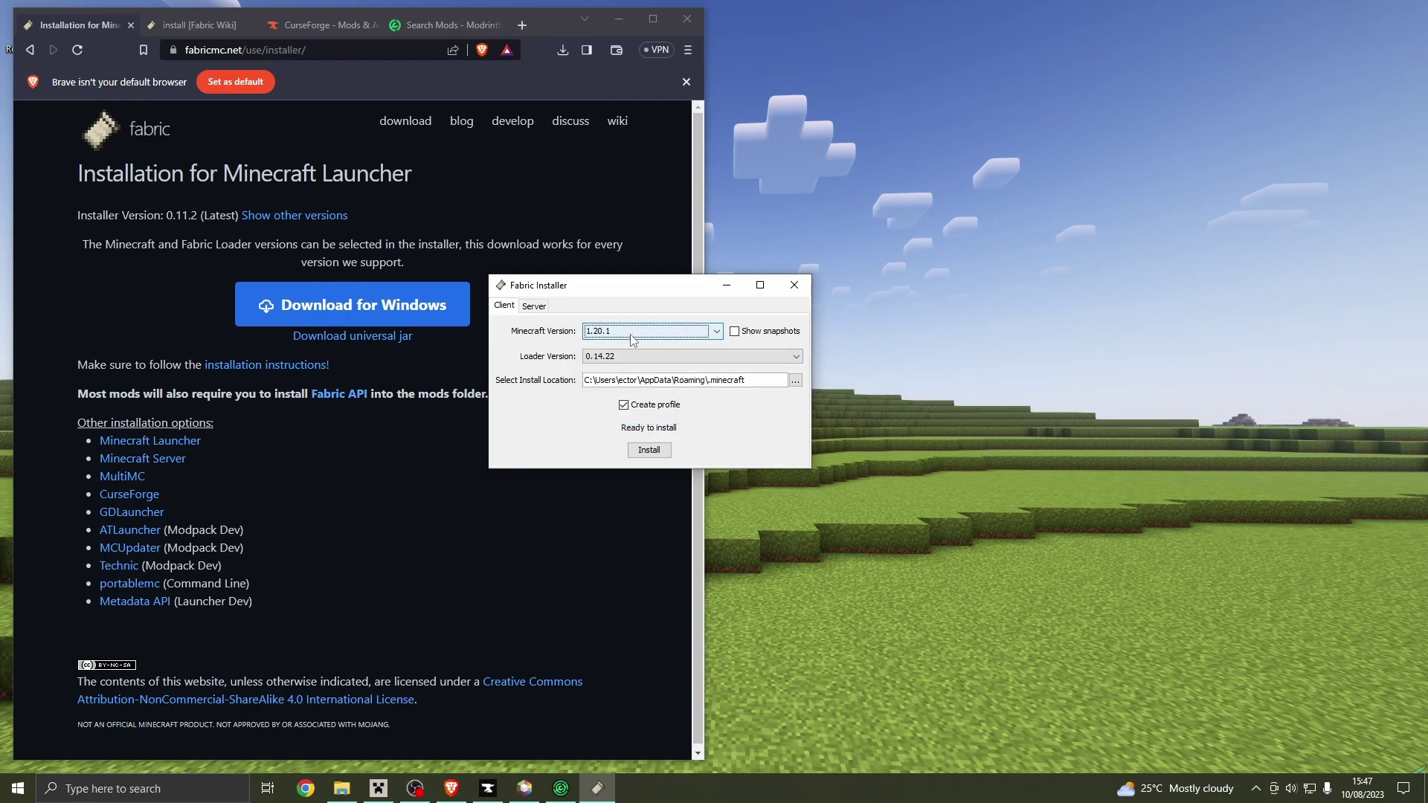
pyautogui.click(633, 340)
pyautogui.press('Tab')
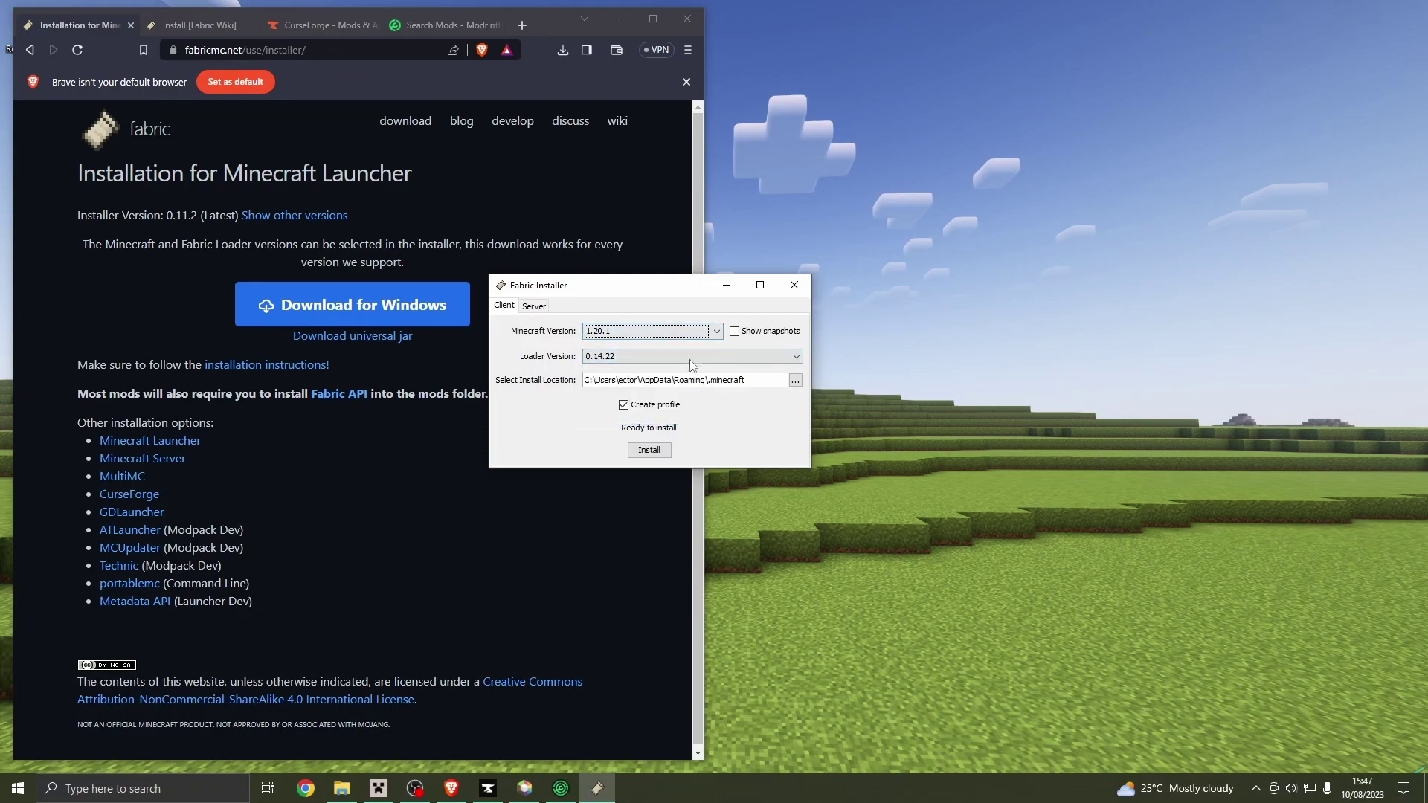
pyautogui.click(734, 333)
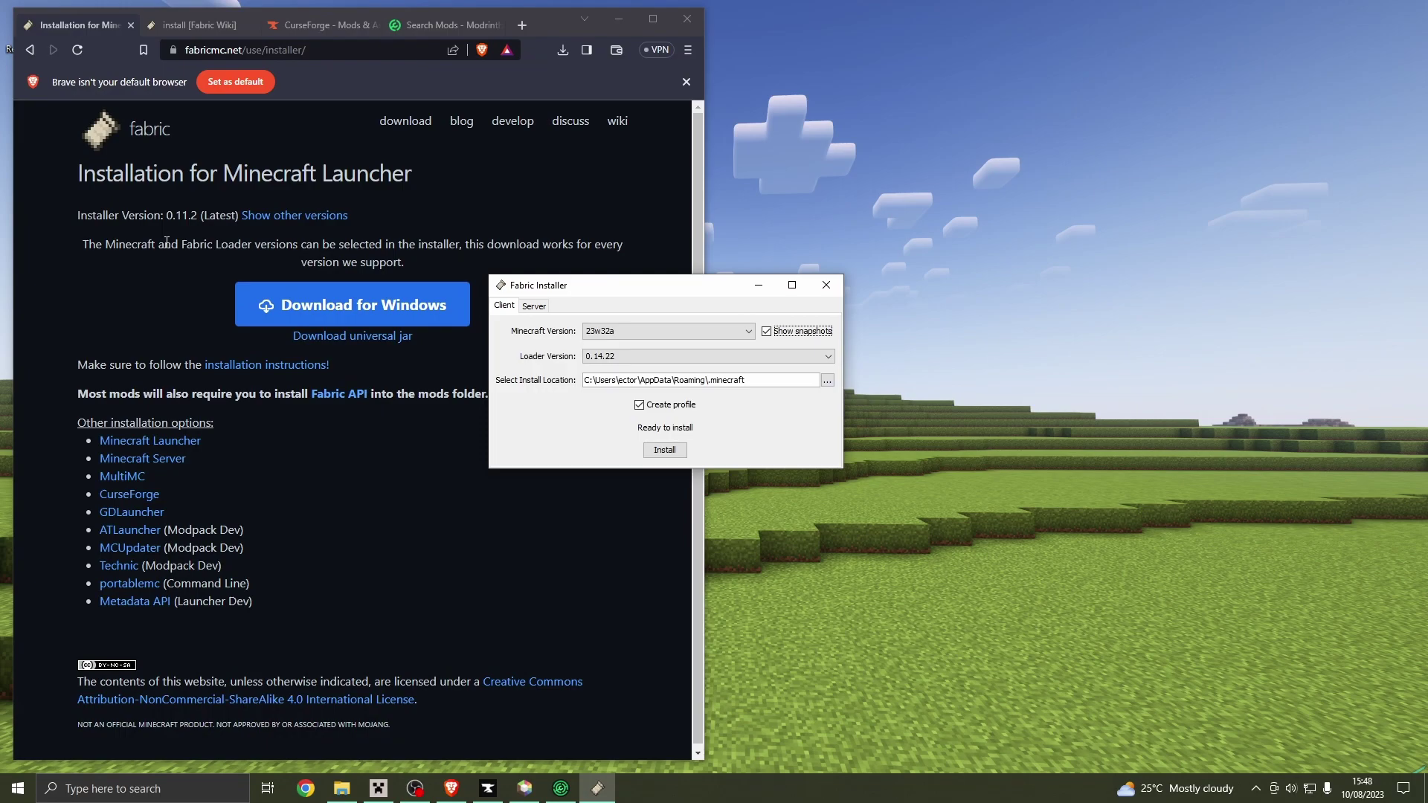
# Turn snapshots off and, after trying 1.20, 1.19.2 and 1.19.1, settle on Minecraft 1.20.1 with loader 0.14.22
pyautogui.click(765, 331)
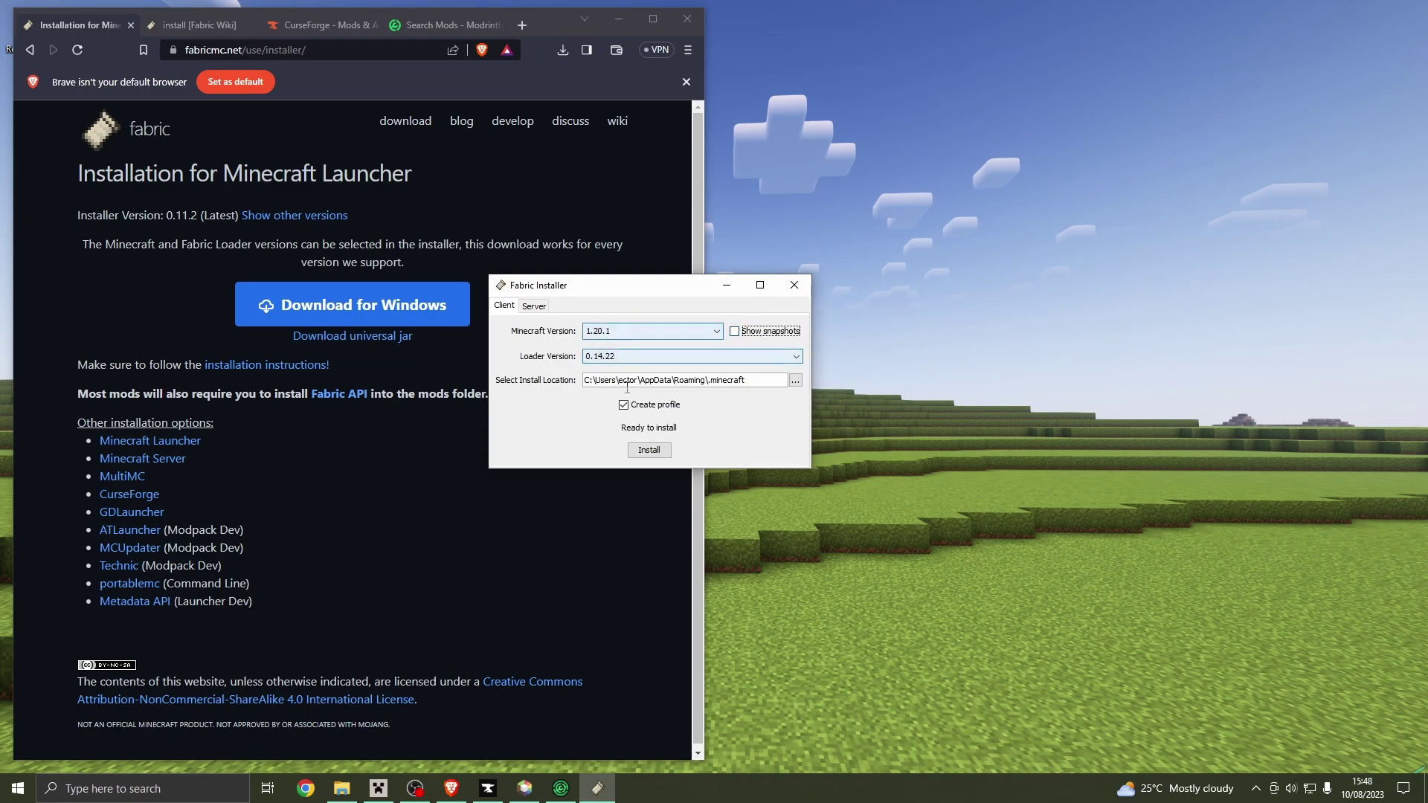
pyautogui.click(638, 332)
pyautogui.click(603, 353)
pyautogui.click(623, 358)
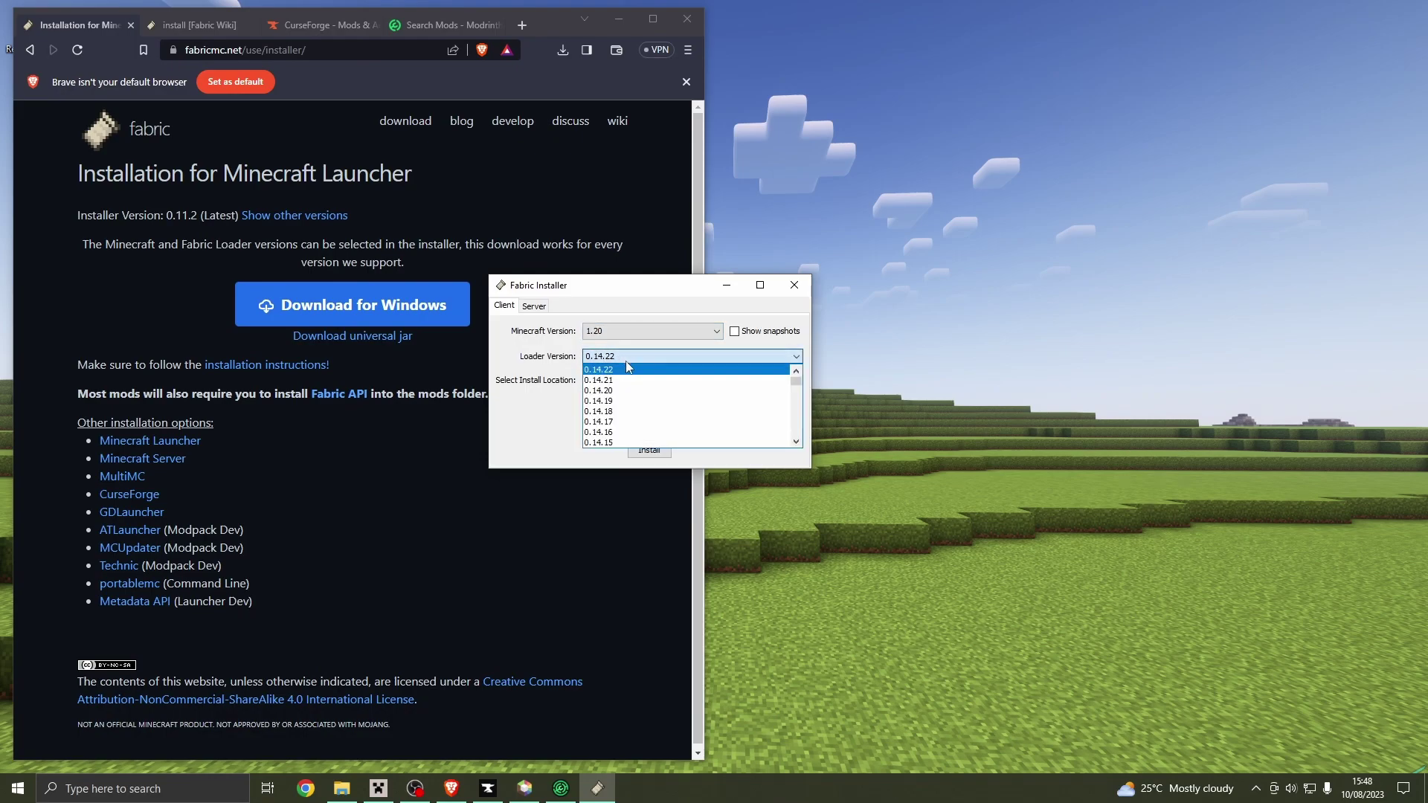
pyautogui.click(627, 368)
pyautogui.click(636, 331)
pyautogui.click(617, 385)
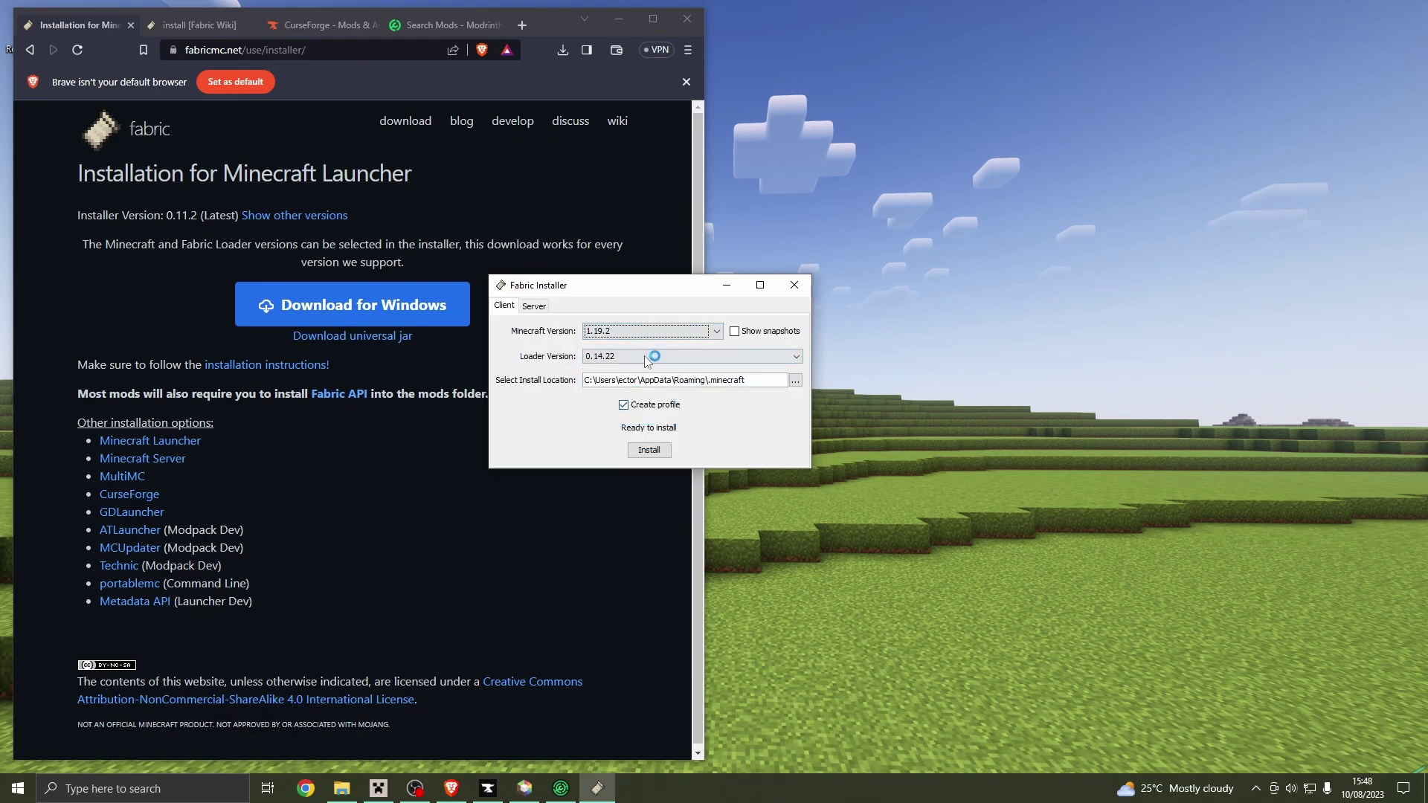
pyautogui.click(624, 332)
pyautogui.click(617, 395)
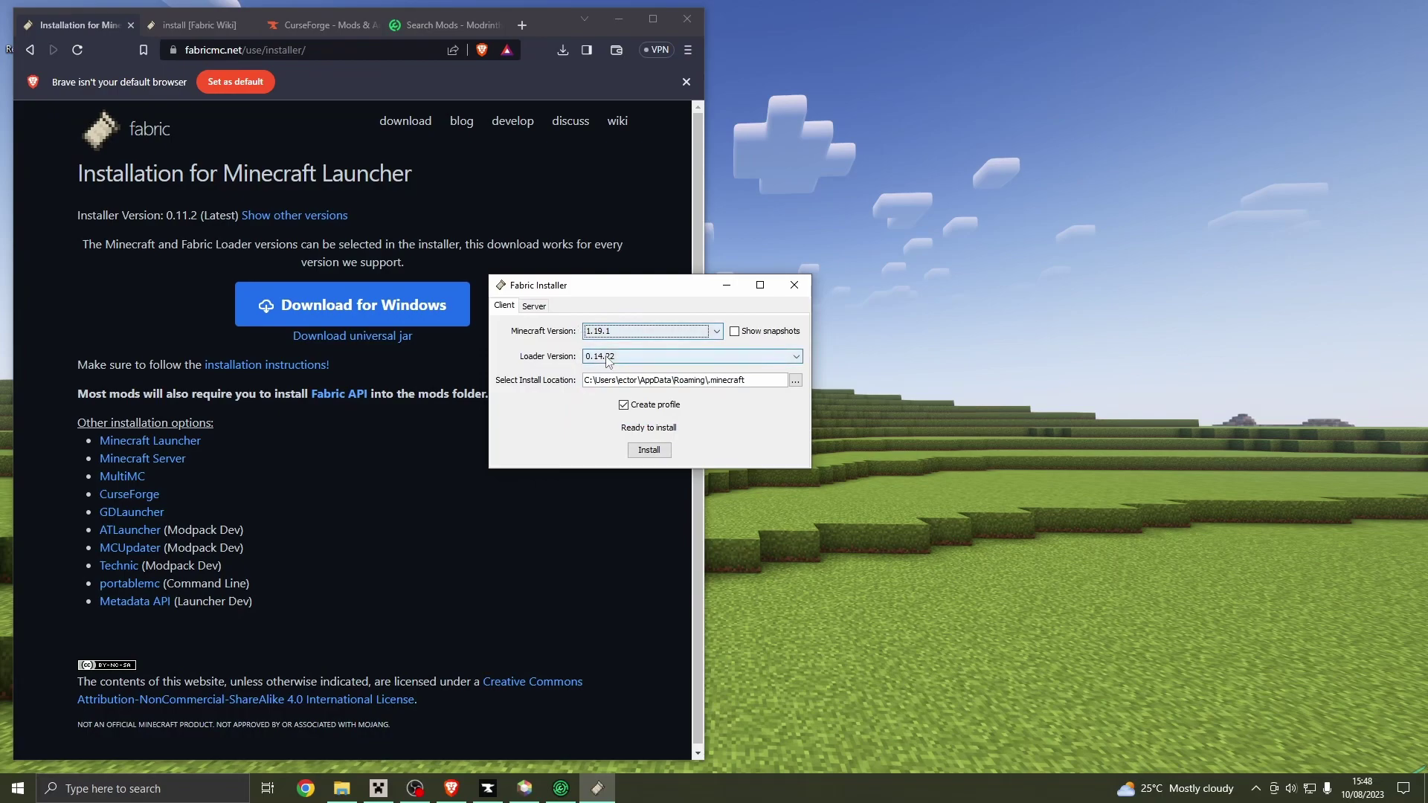
pyautogui.click(612, 333)
pyautogui.click(617, 343)
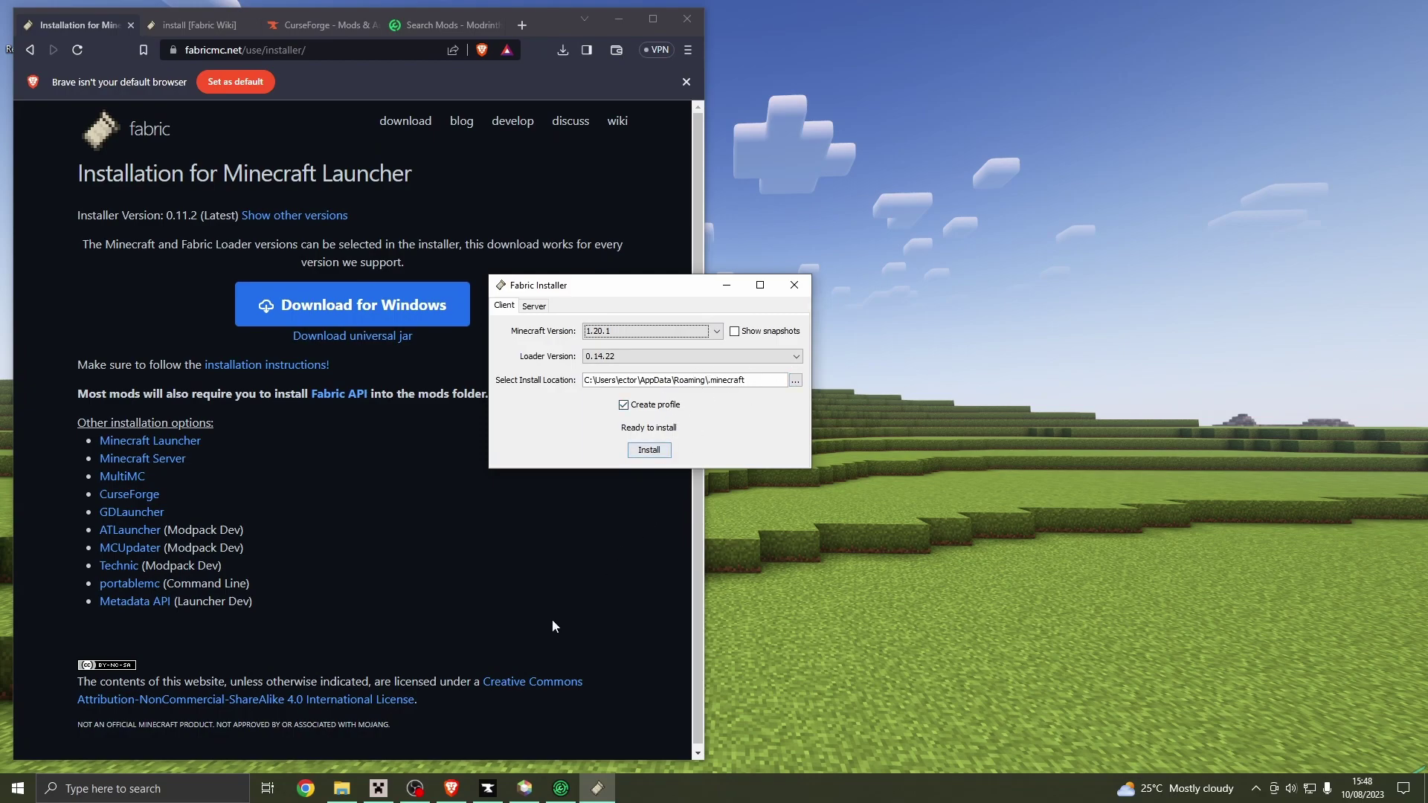
# Start the install with Create profile ticked, reaching the launcher-is-open warning
pyautogui.click(378, 788)
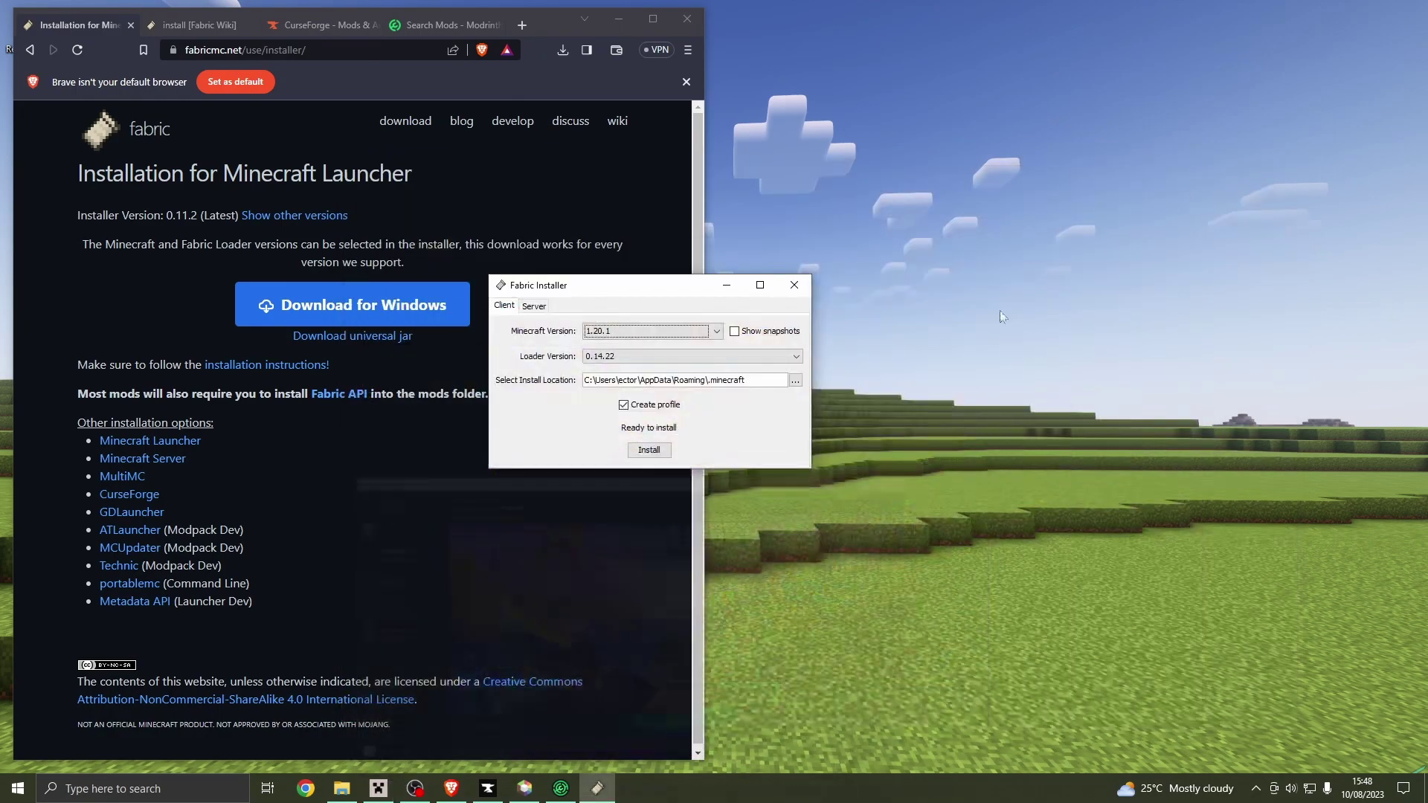
pyautogui.click(1208, 175)
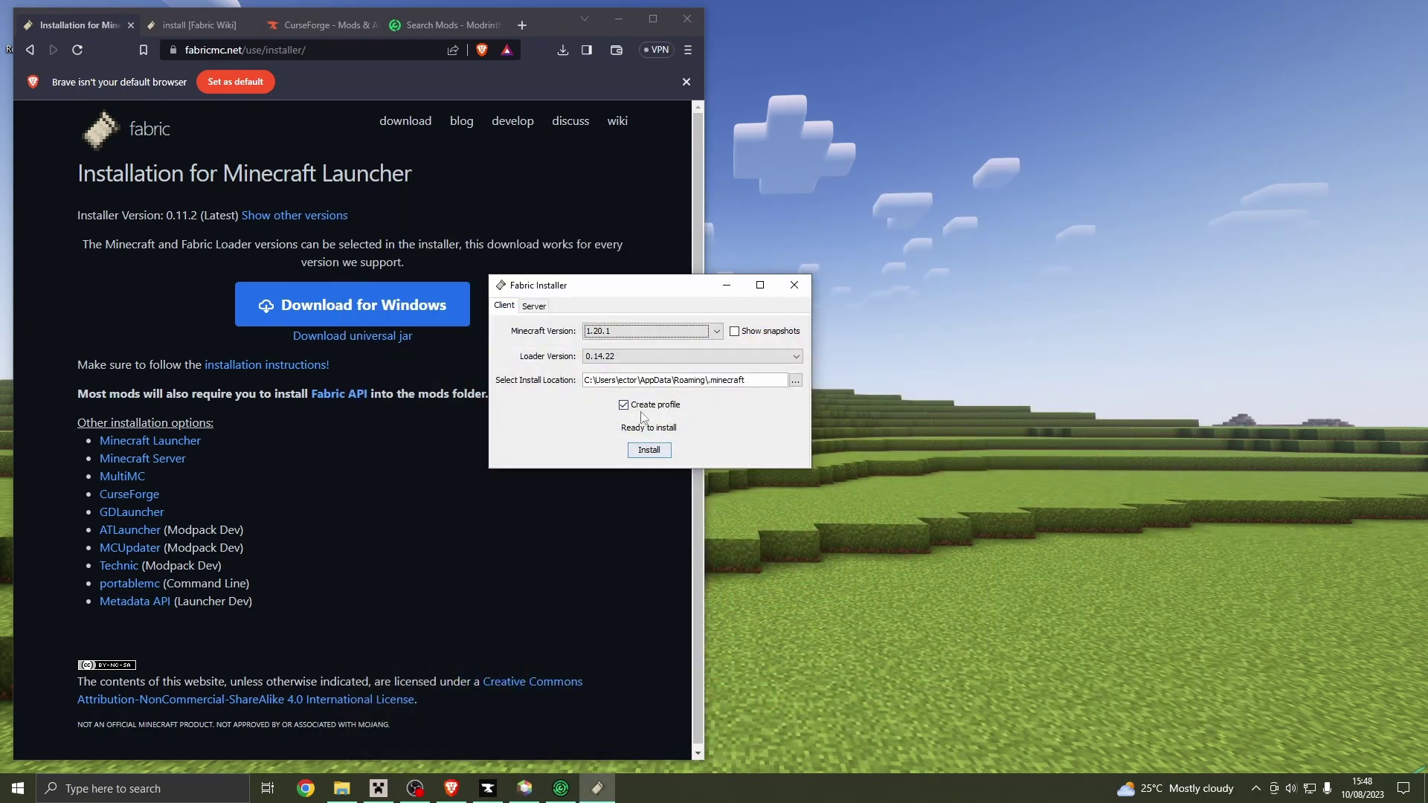
pyautogui.click(648, 450)
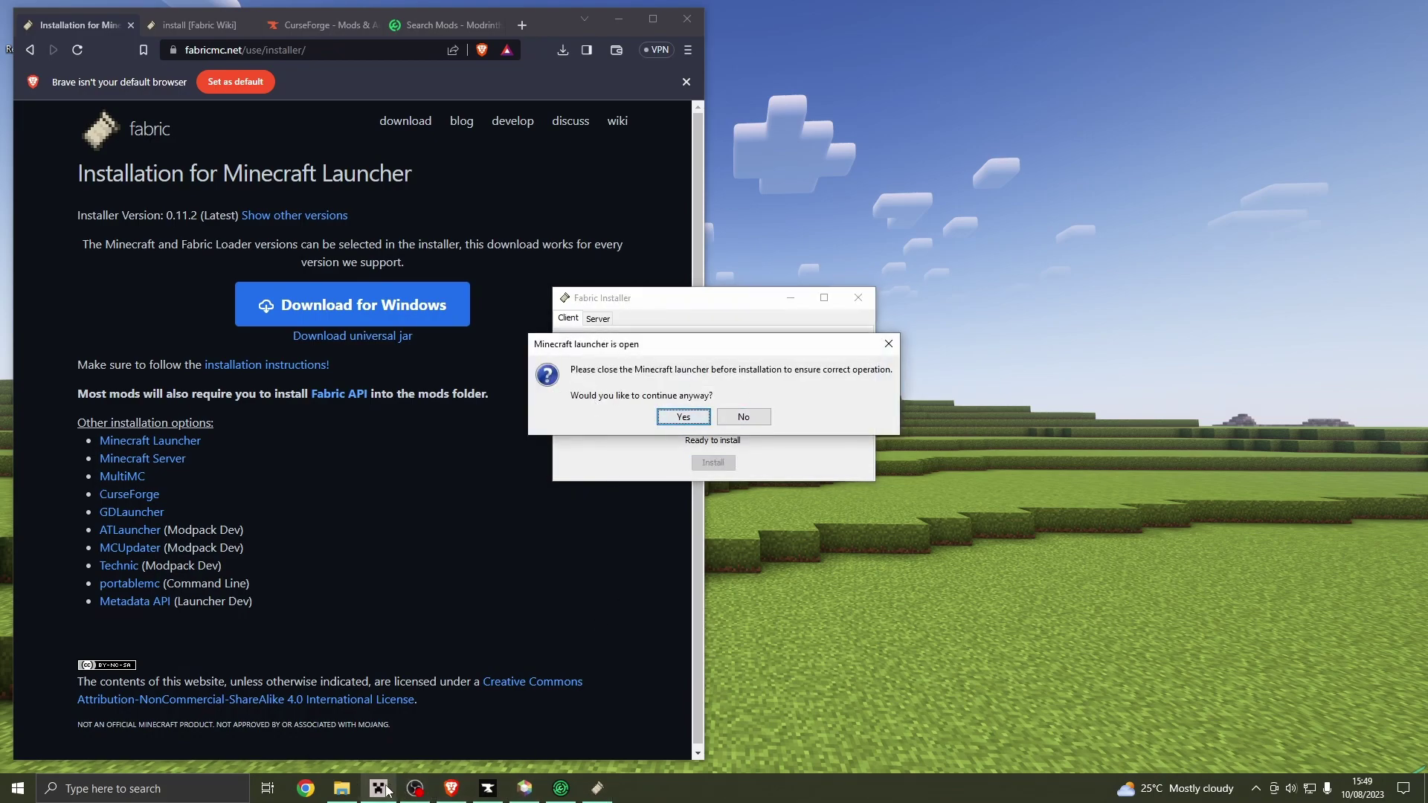
# Continue past the open-launcher warning, acknowledge the Fabric Loader 0.14.22 success message, and close the installer
pyautogui.click(444, 675)
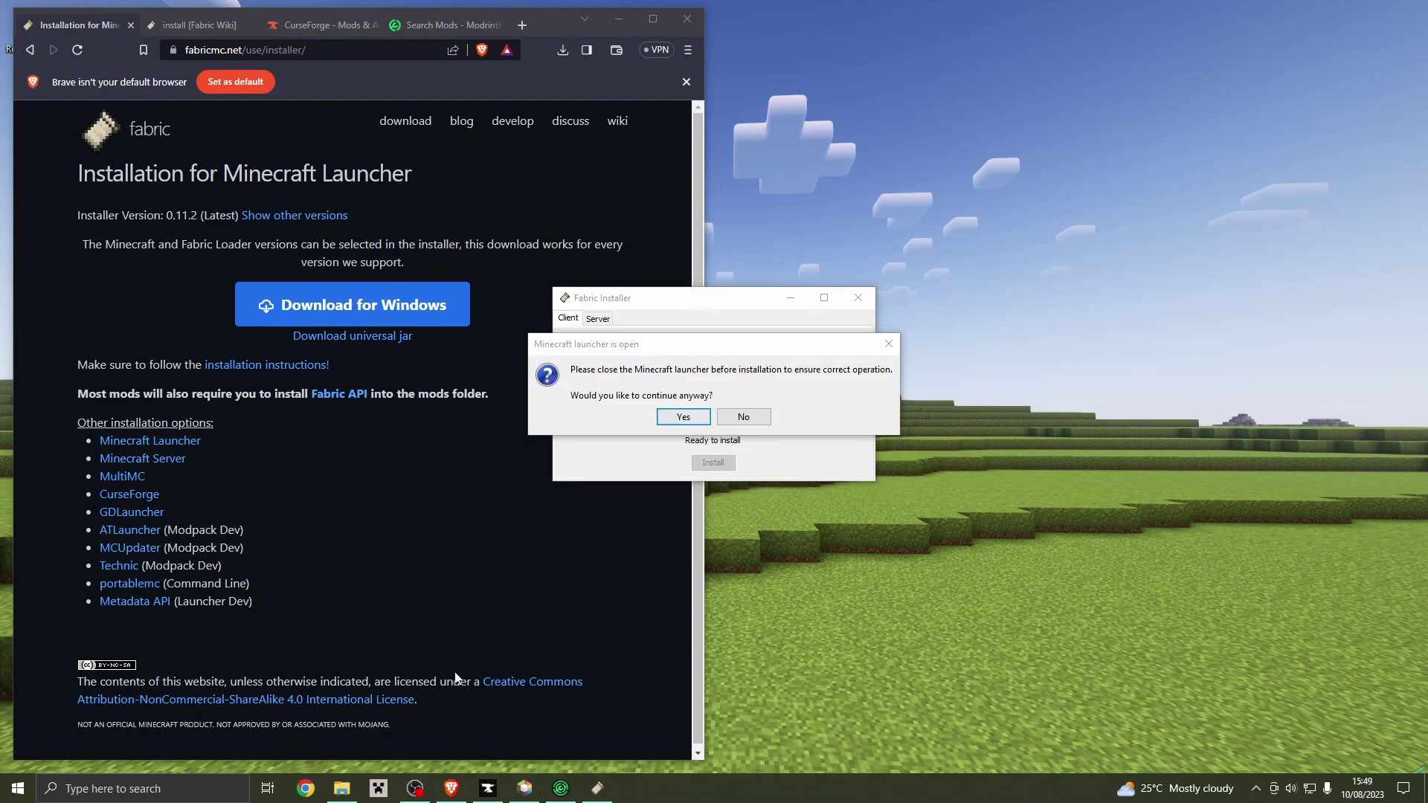
pyautogui.click(686, 420)
pyautogui.click(684, 418)
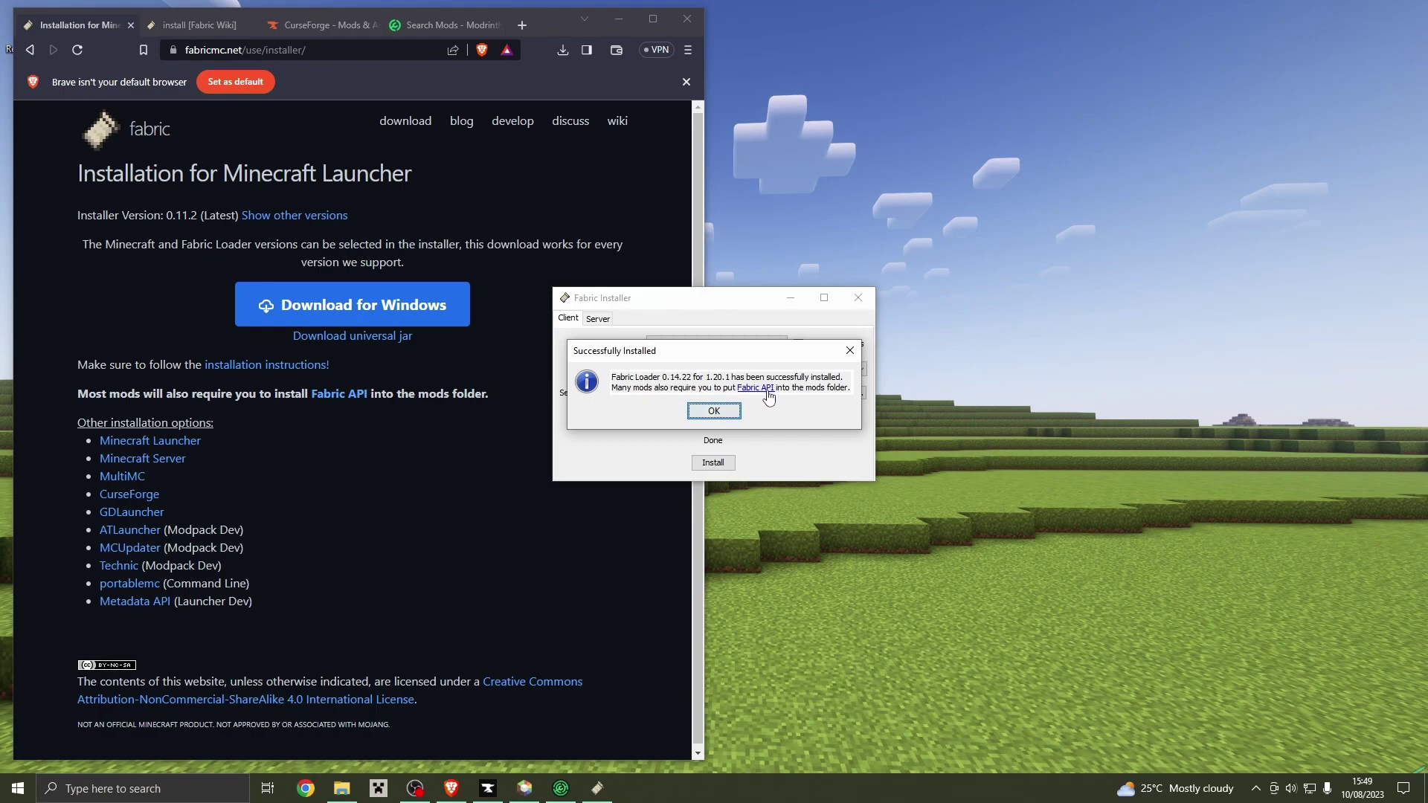
pyautogui.click(727, 413)
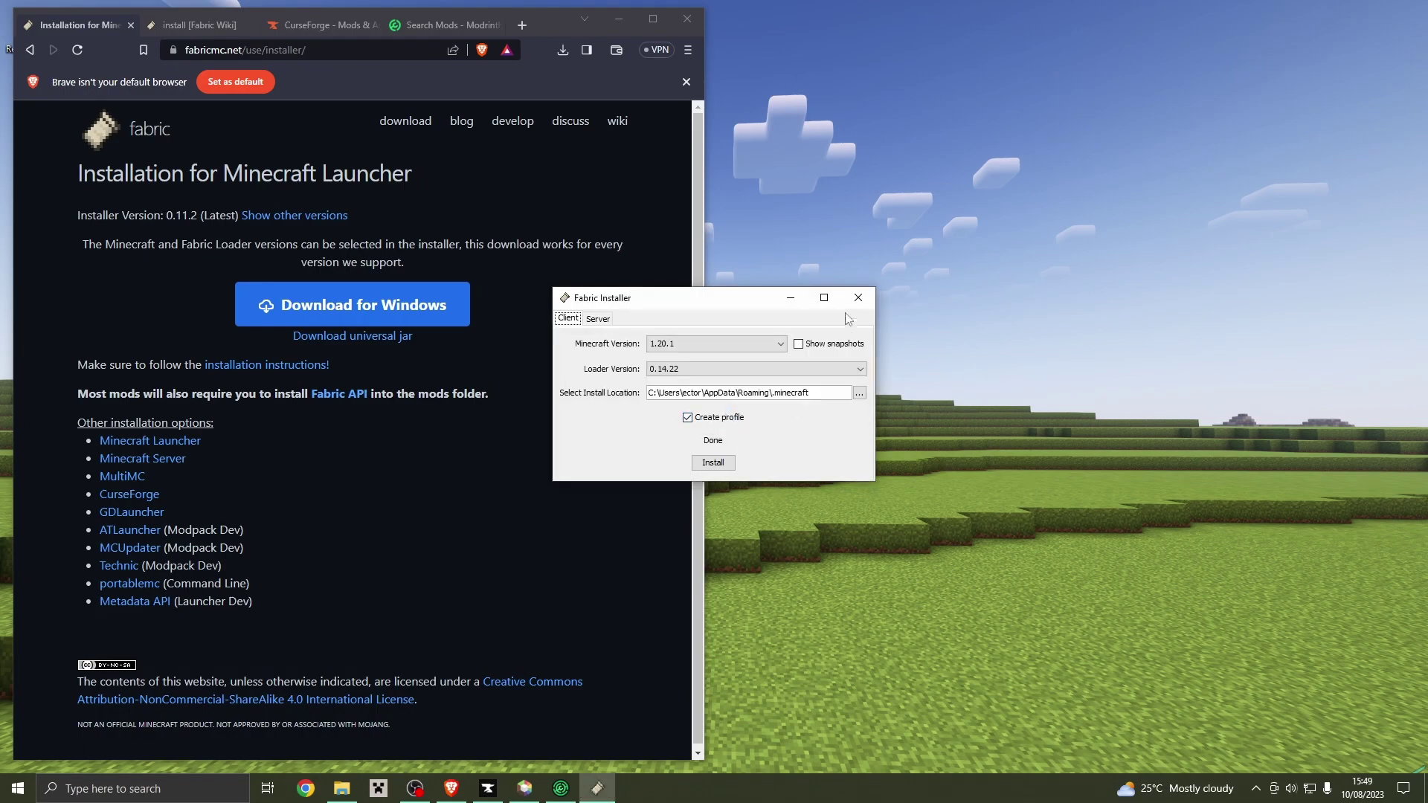
pyautogui.click(858, 297)
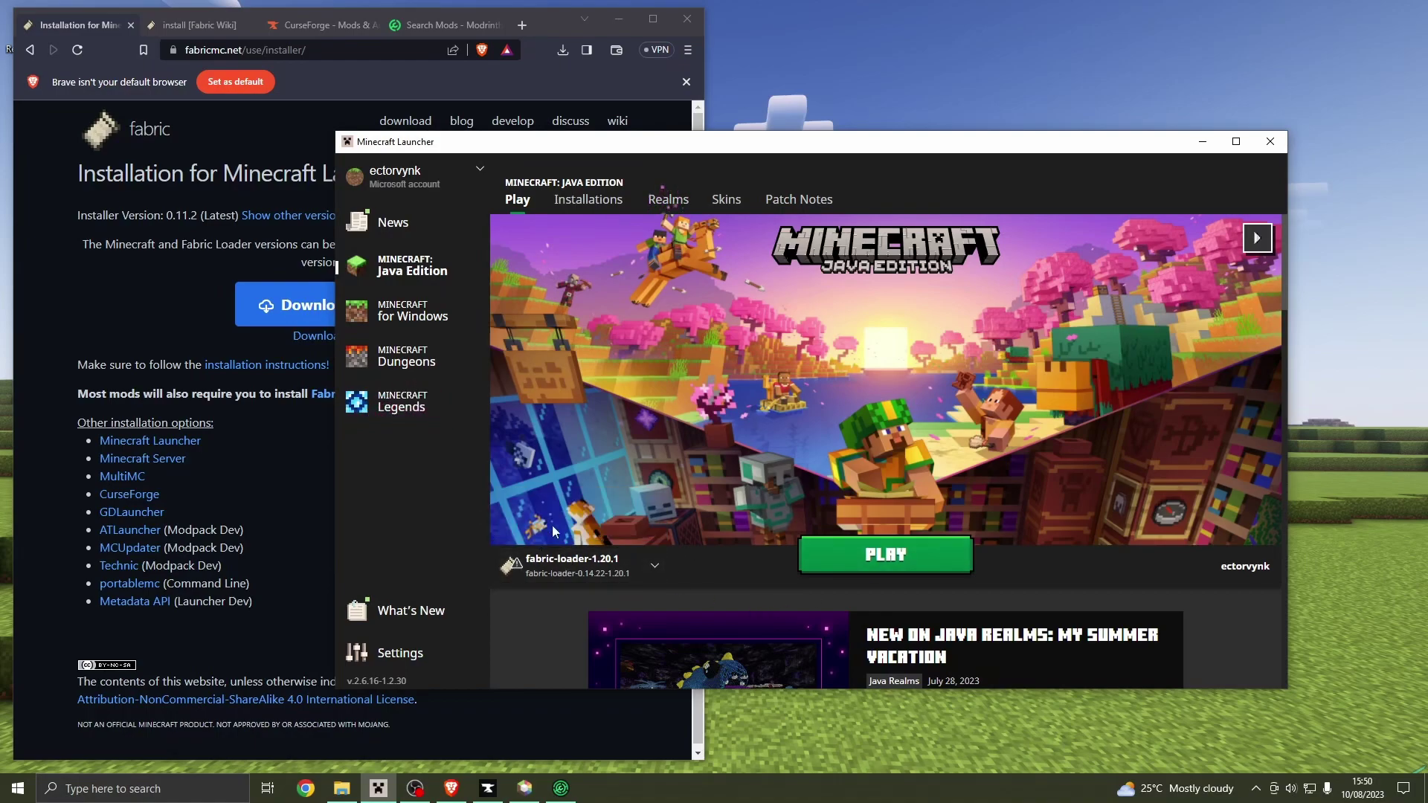
# Find fabric-loader-1.20.1 in Installations with the Modded filter on and open its .minecraft folder
pyautogui.click(604, 199)
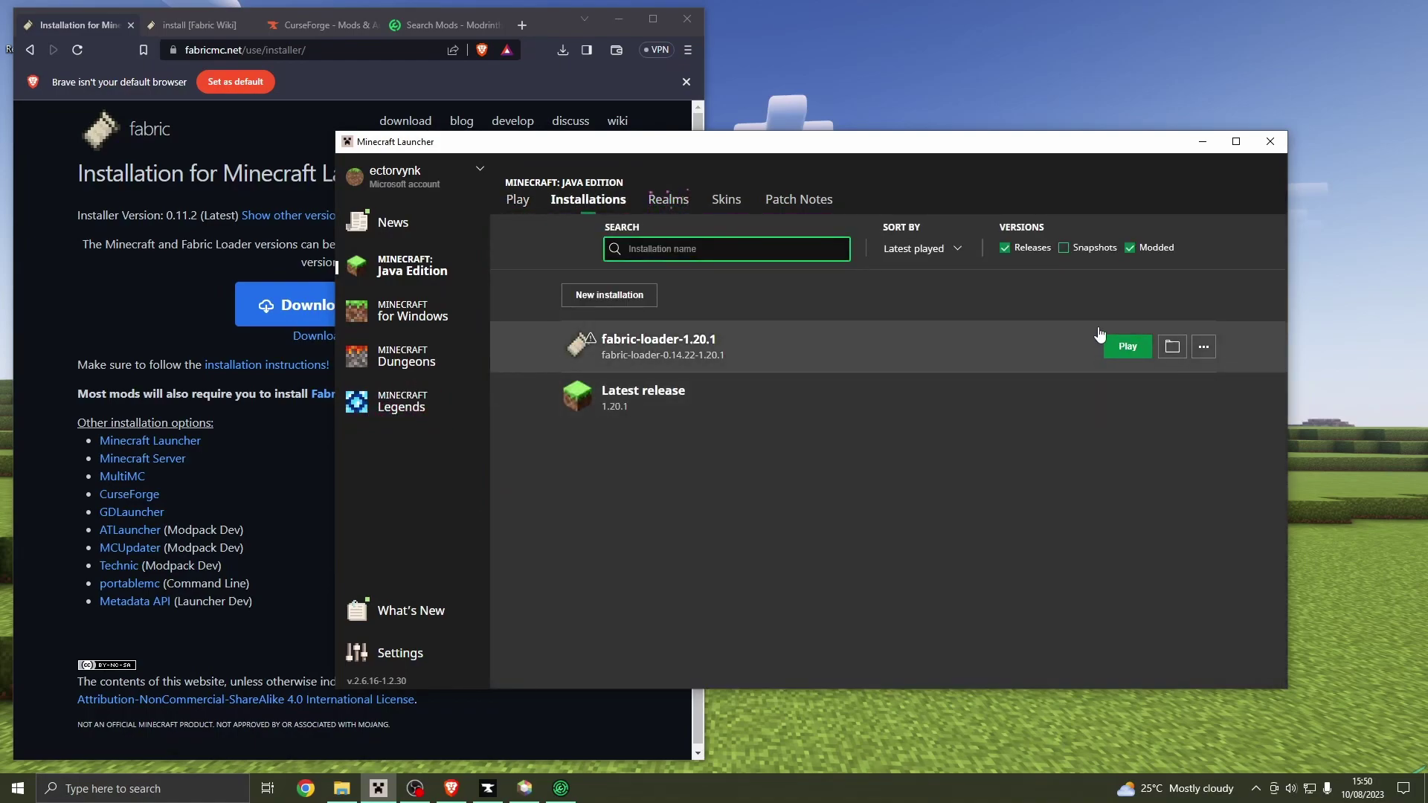
pyautogui.click(1130, 248)
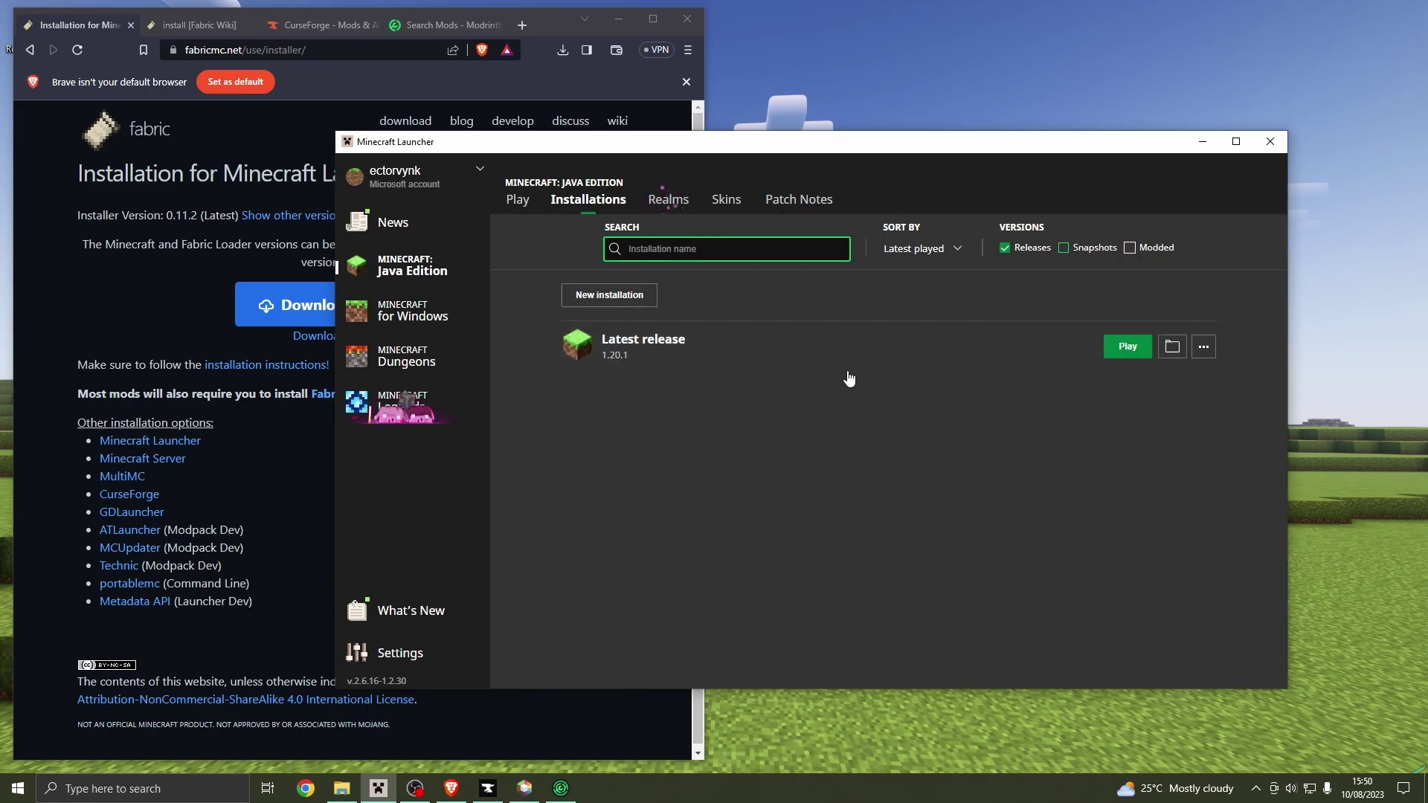
pyautogui.click(1129, 249)
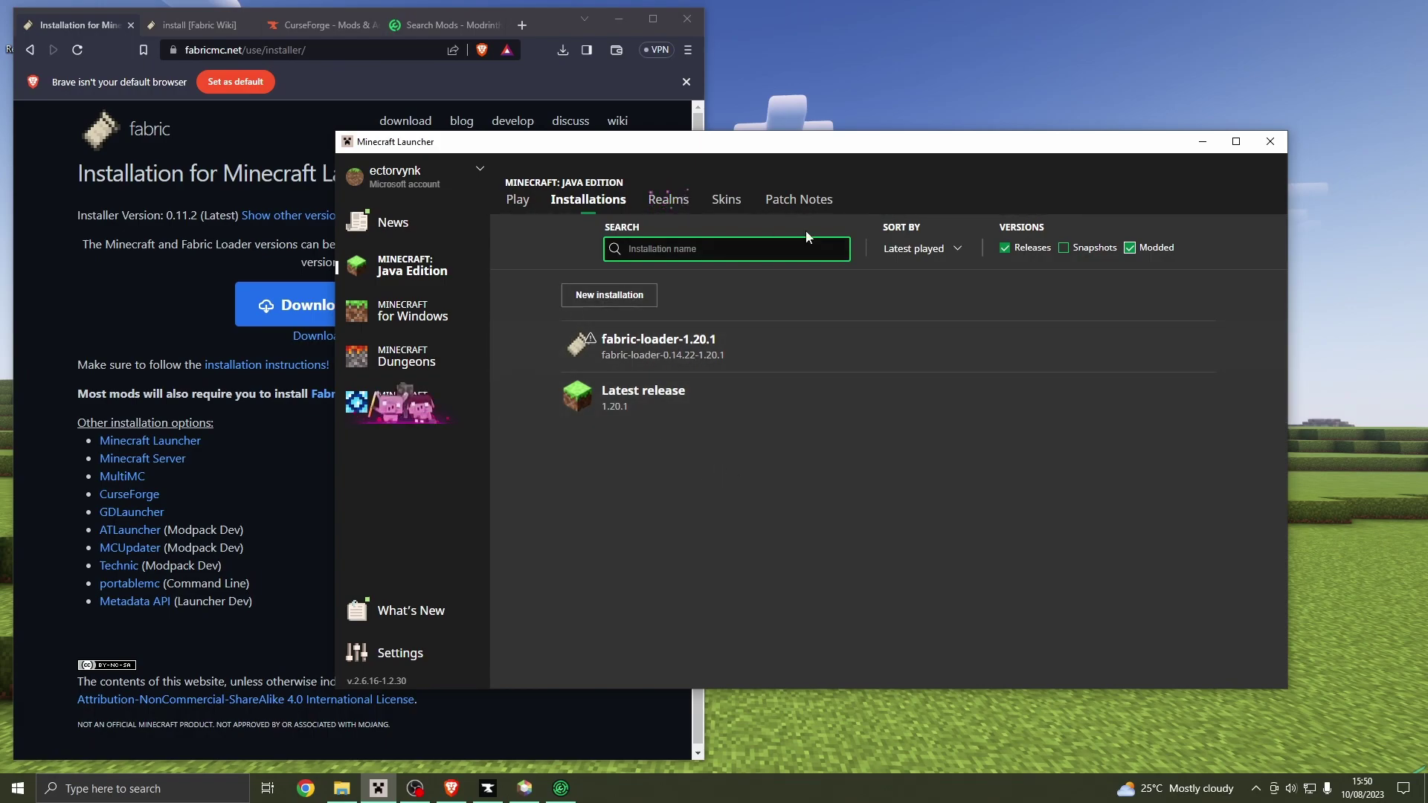
pyautogui.click(517, 200)
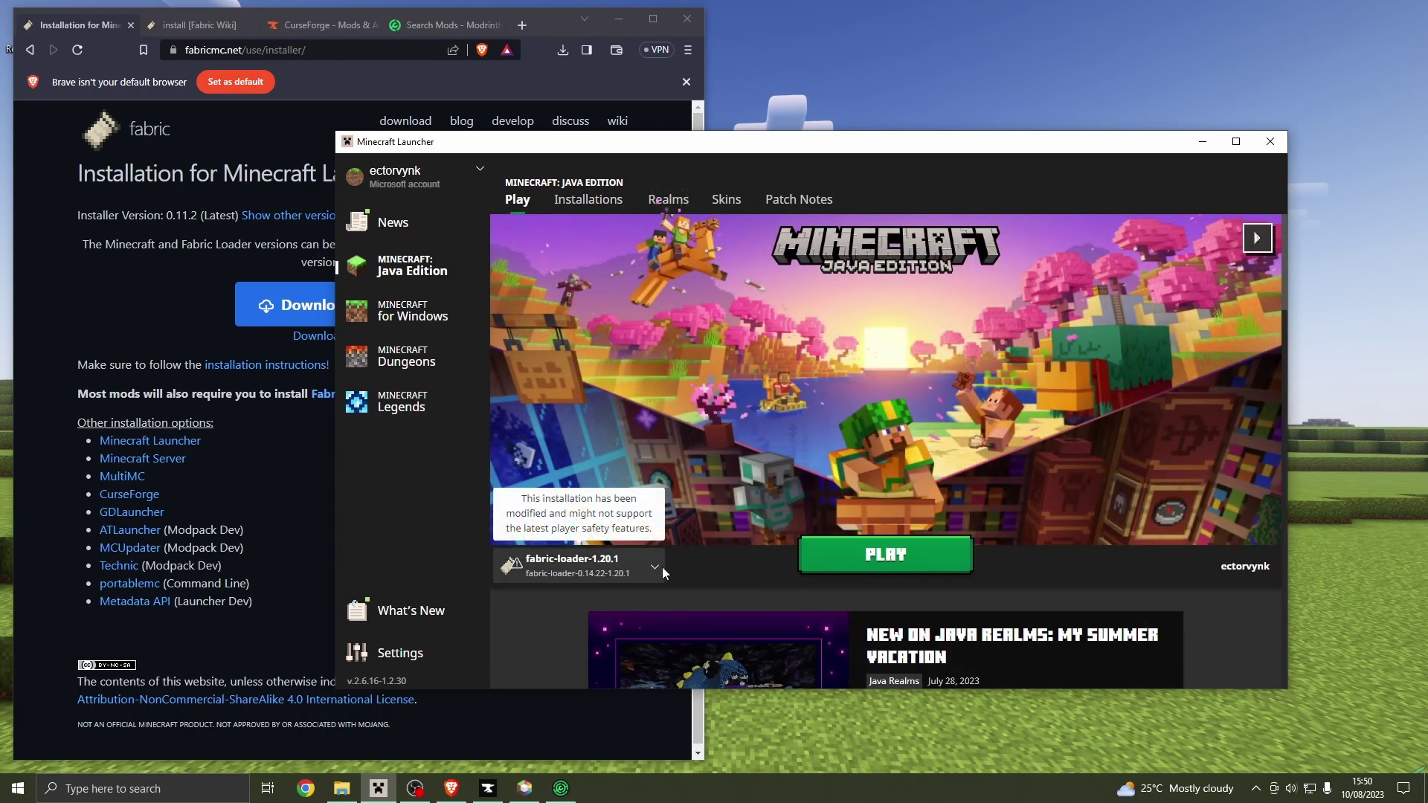
pyautogui.click(591, 201)
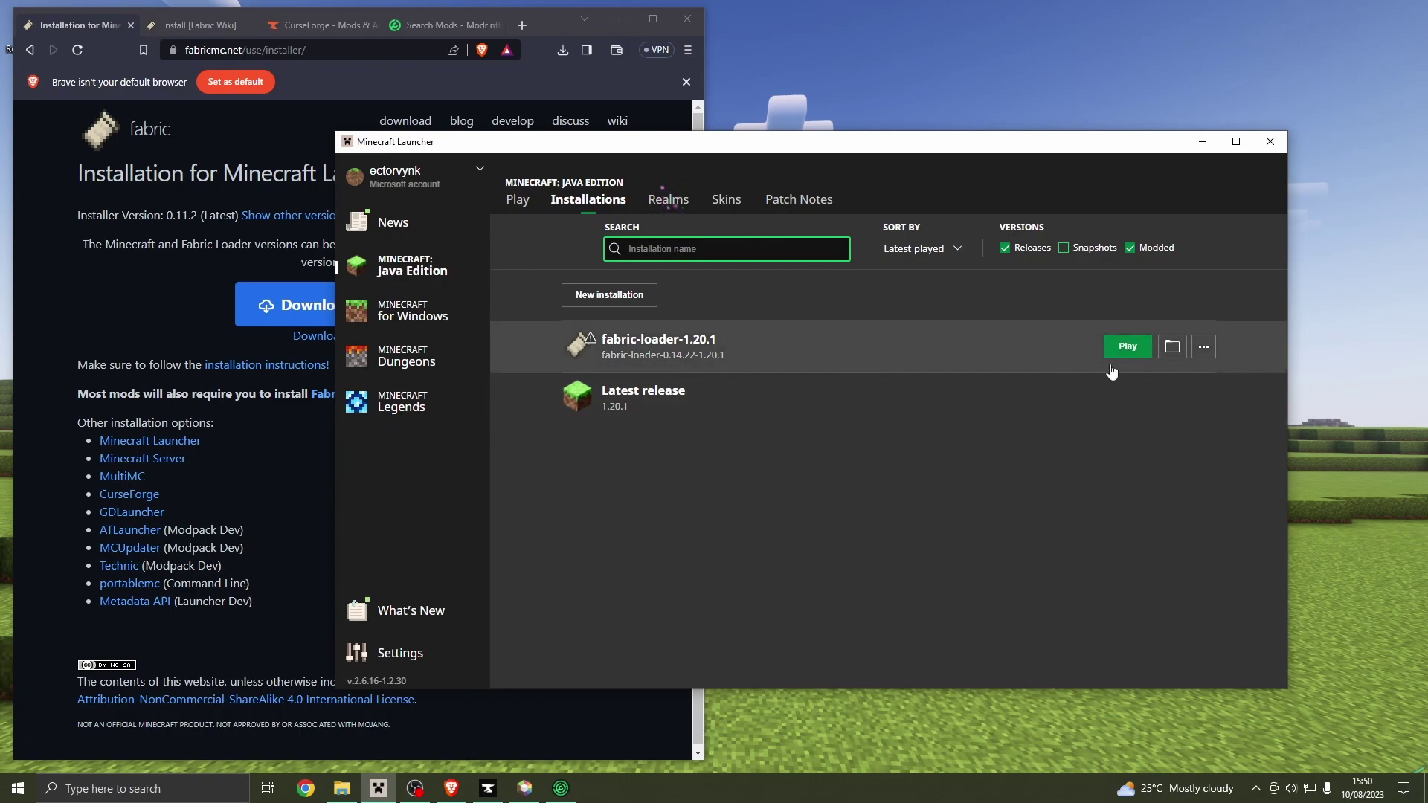
pyautogui.click(1169, 351)
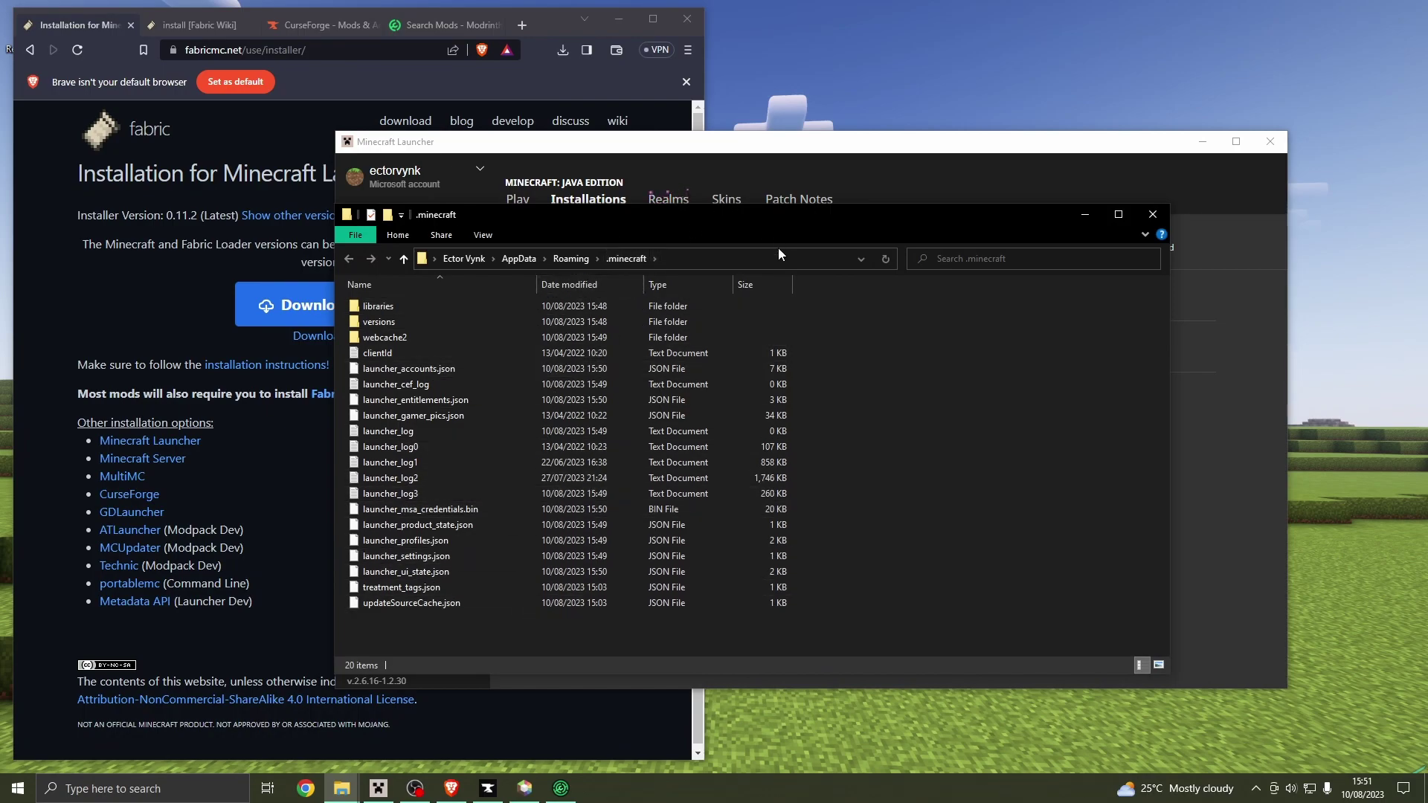
# Close the game folder, view the fabric-loader-1.20.1 Edit screen, cancel it, and switch to CurseForge
pyautogui.click(1145, 217)
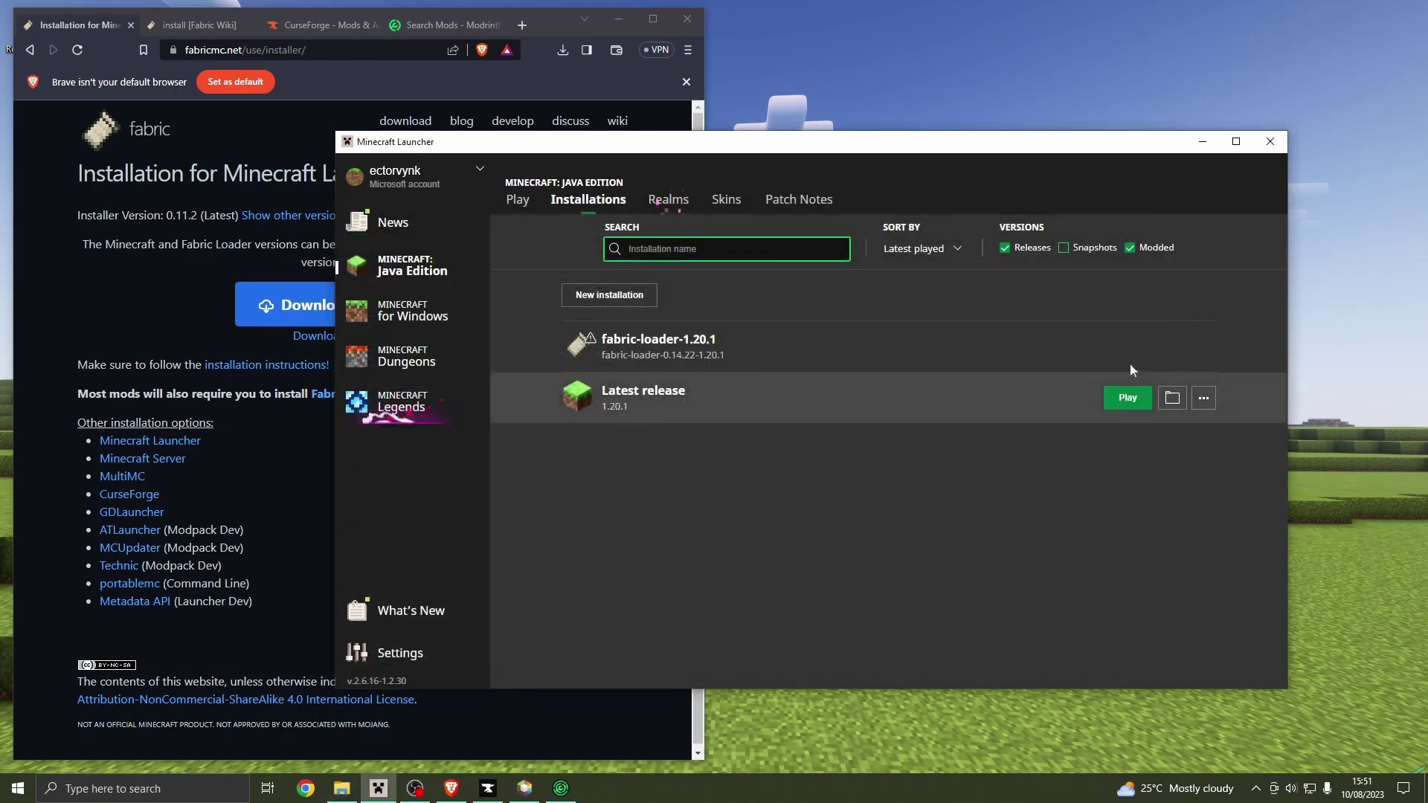
pyautogui.click(1204, 347)
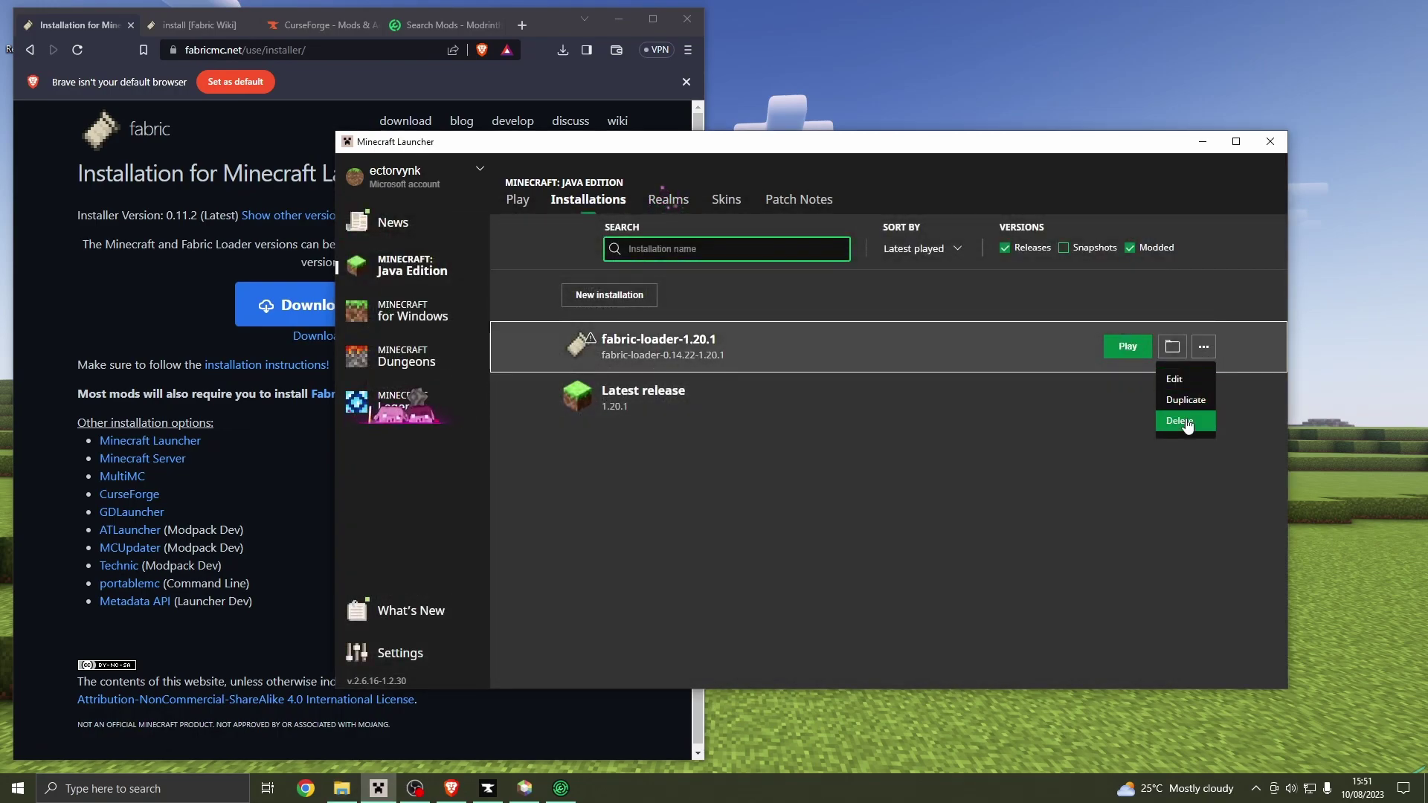
pyautogui.click(1182, 379)
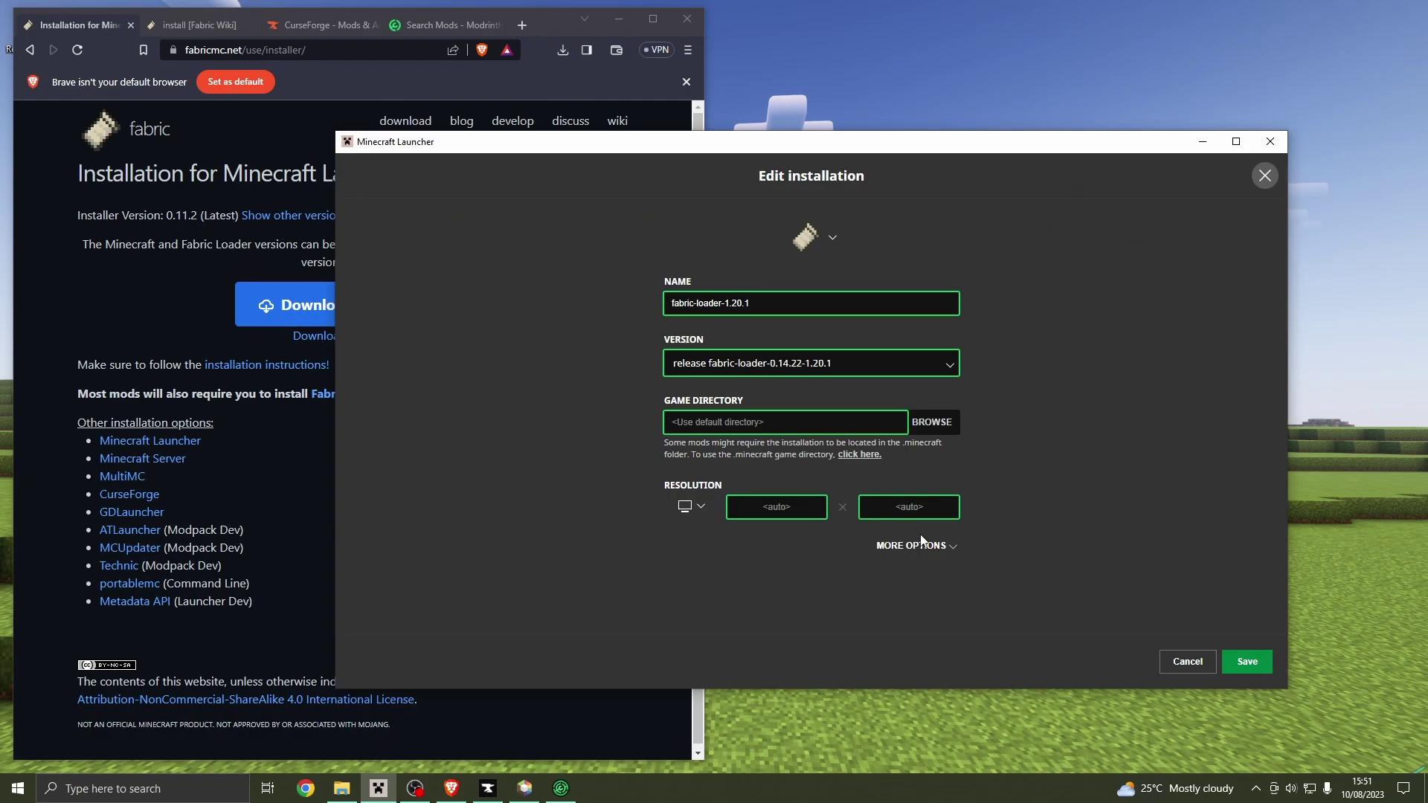
pyautogui.click(1185, 666)
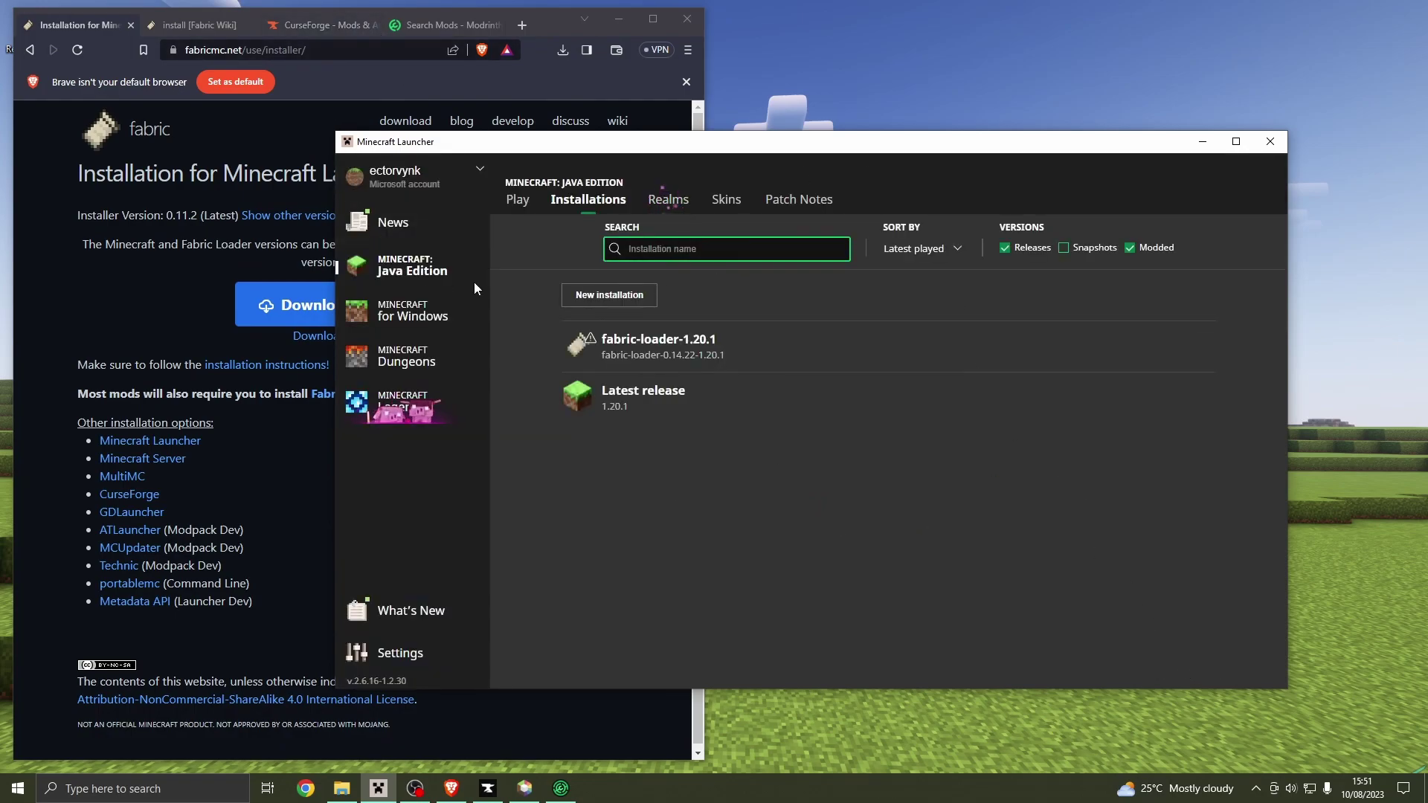
pyautogui.click(311, 28)
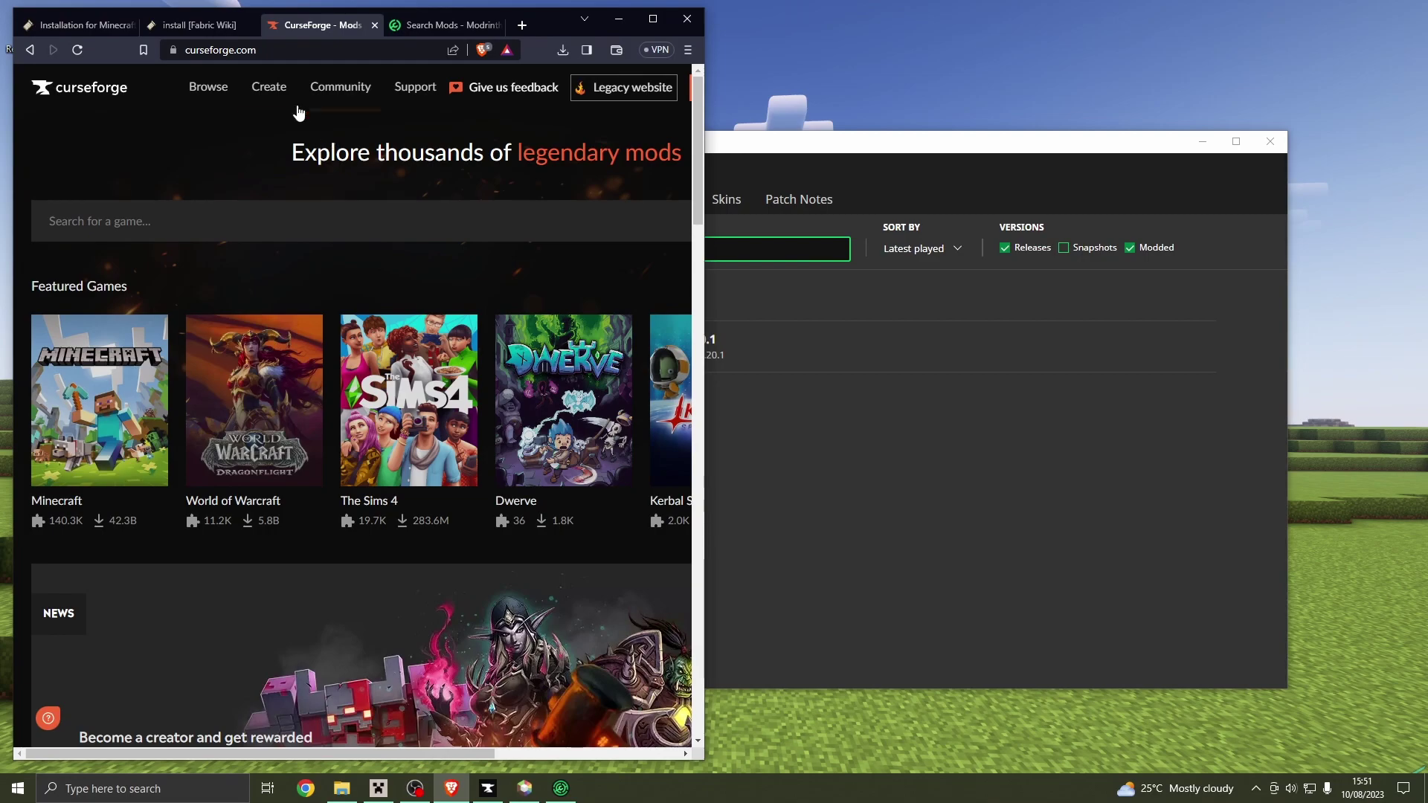
# Open Minecraft Mods on CurseForge and tick the Fabric mod loader filter, showing 9,558 projects
pyautogui.click(95, 409)
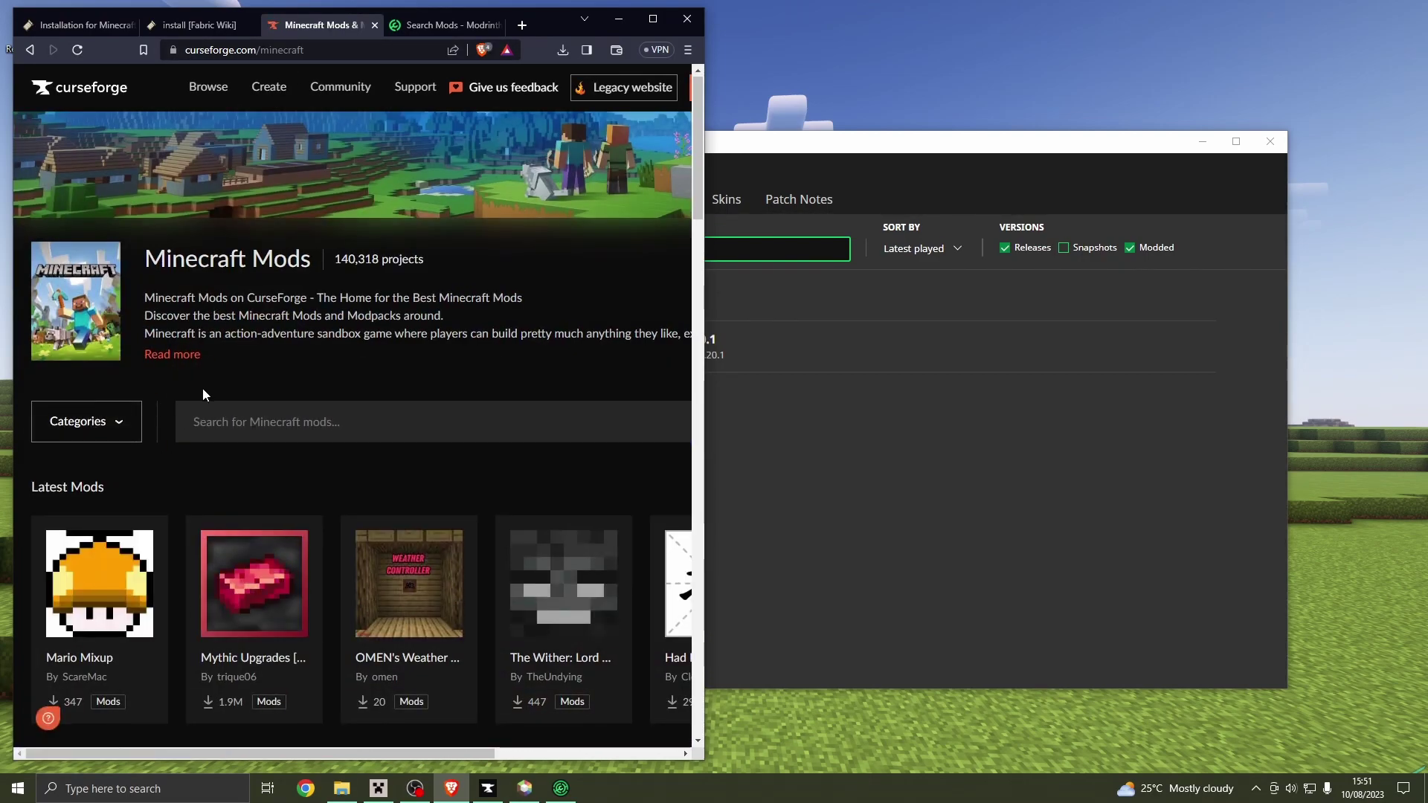
pyautogui.scroll(-3, 202, 388)
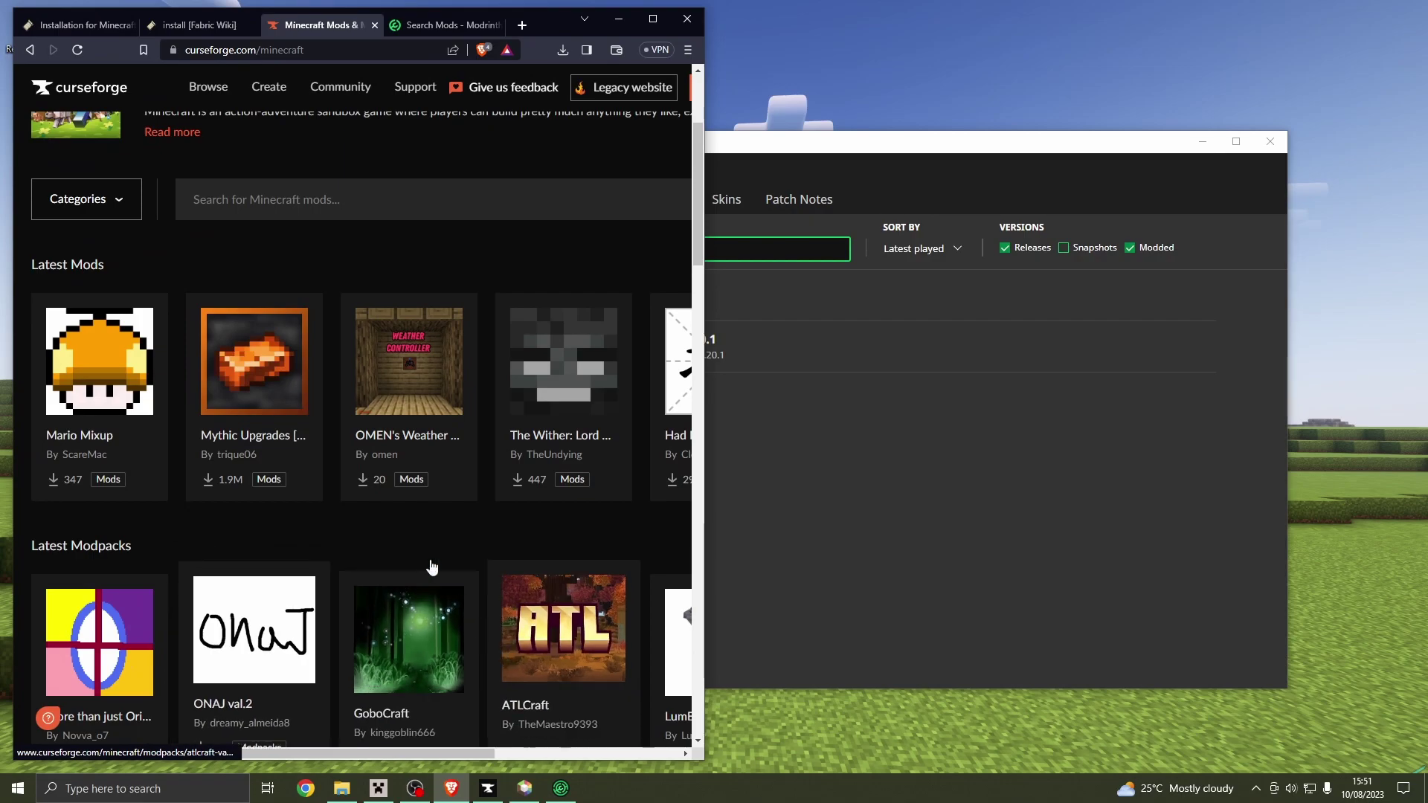
pyautogui.click(112, 205)
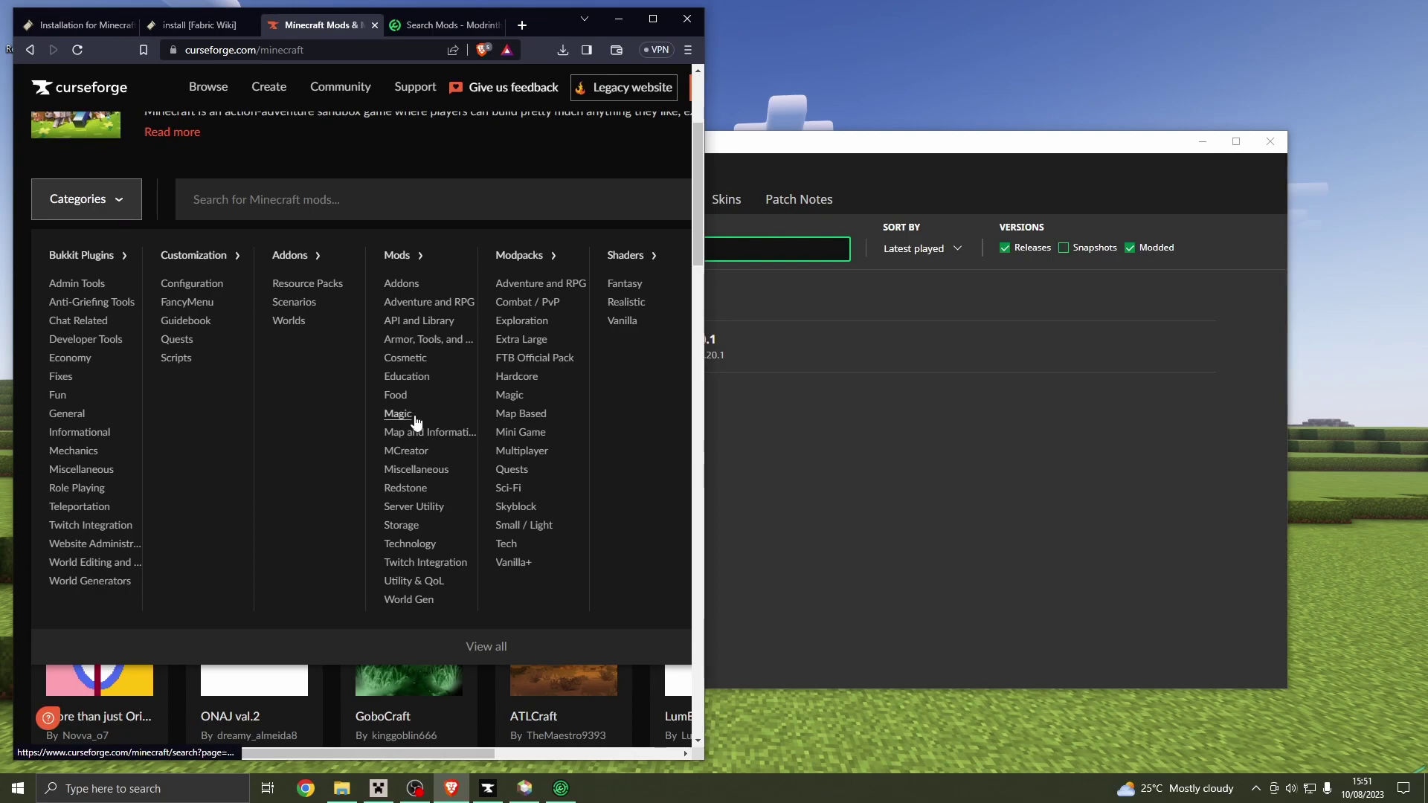
pyautogui.click(397, 255)
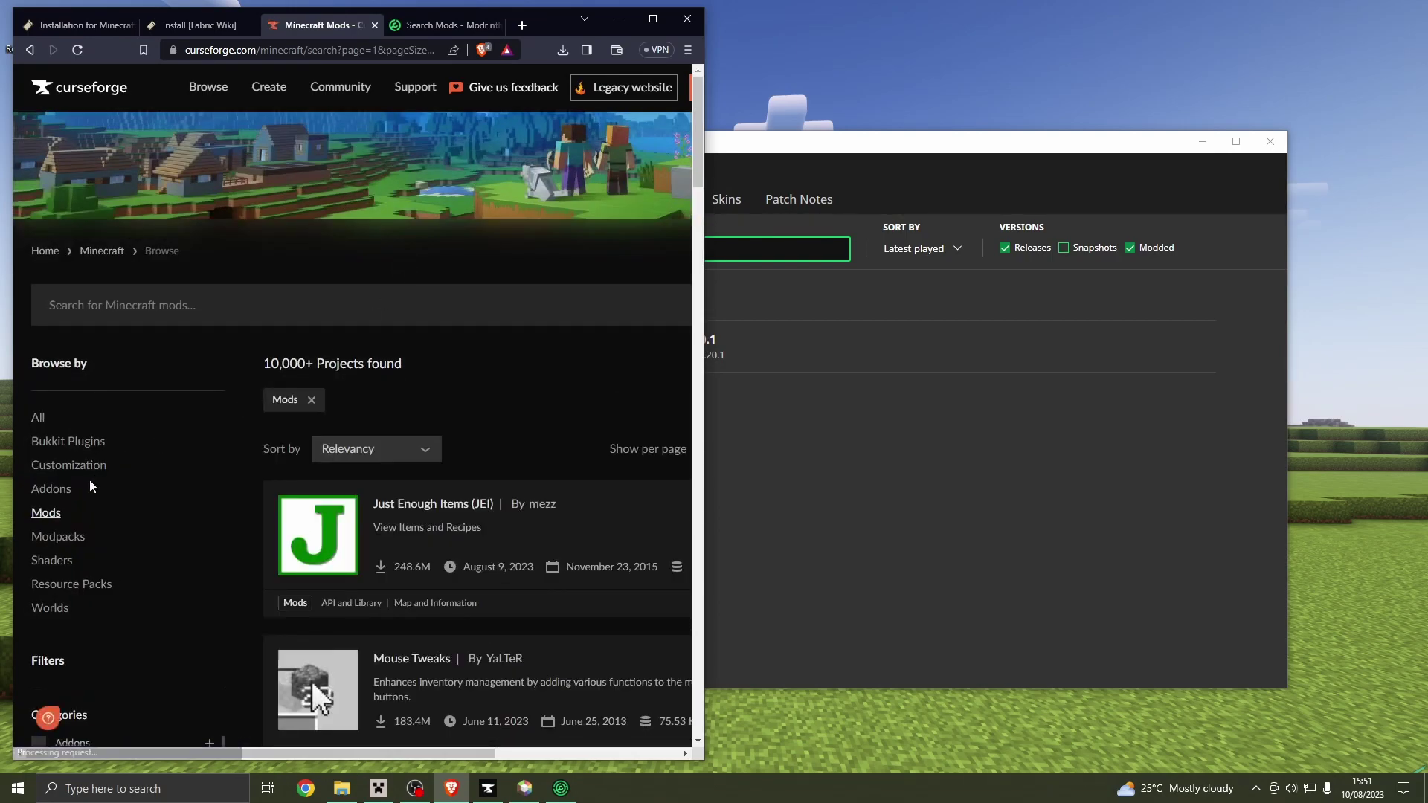
pyautogui.scroll(-1, 89, 484)
pyautogui.scroll(-3, 89, 486)
pyautogui.scroll(-3, 111, 612)
pyautogui.scroll(-6, 191, 593)
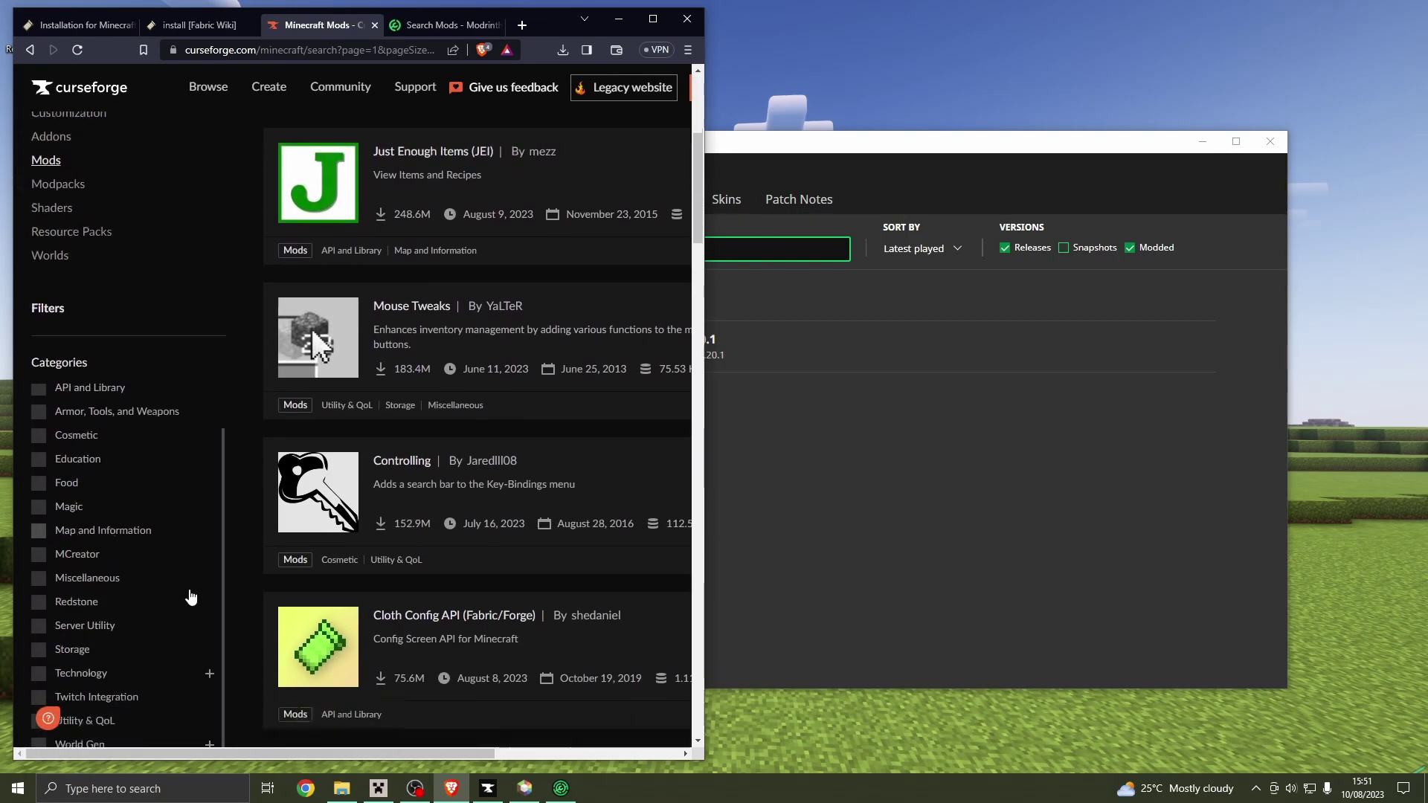
pyautogui.click(38, 461)
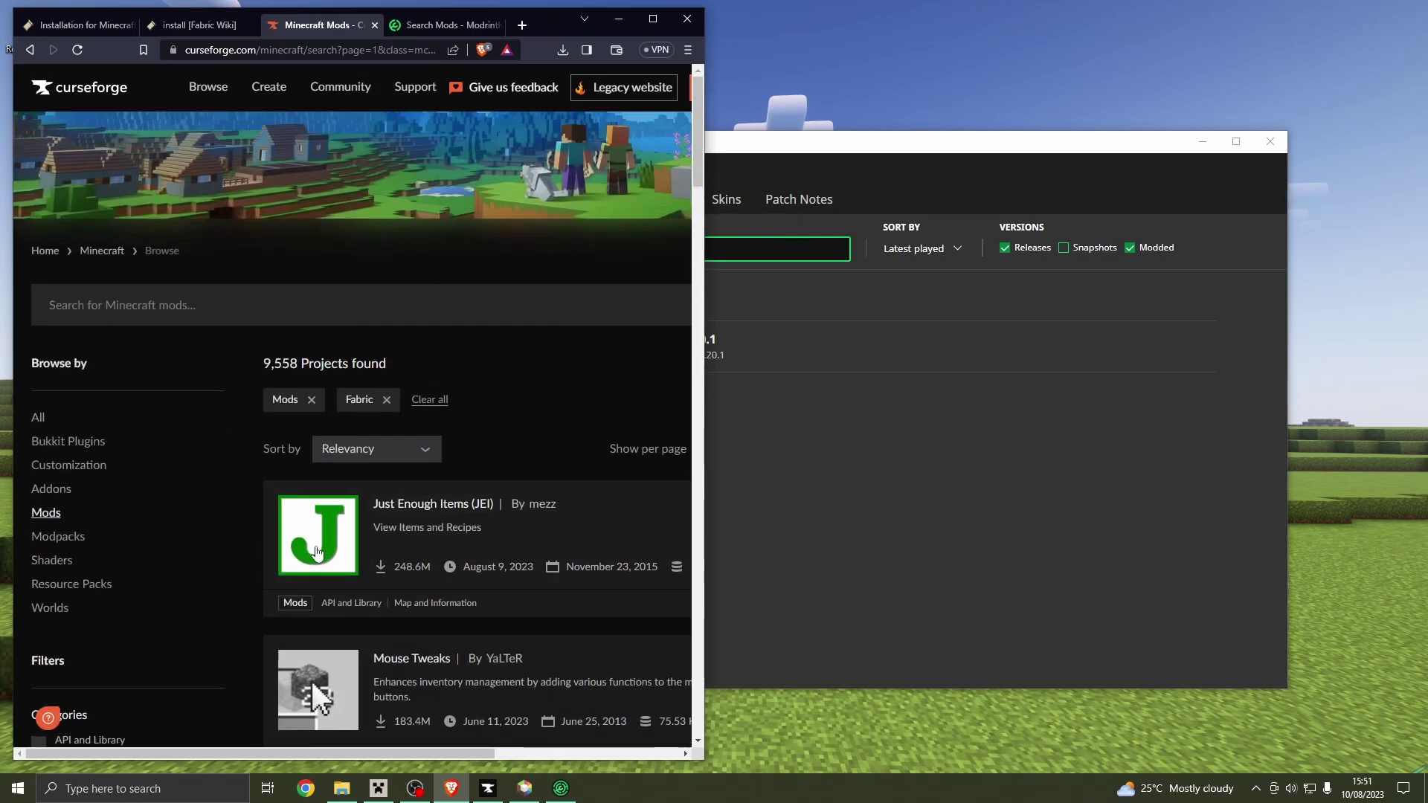
# On Modrinth, filter mods to the Fabric loader and Client environment, topped by Fabric API and Sodium
pyautogui.click(446, 24)
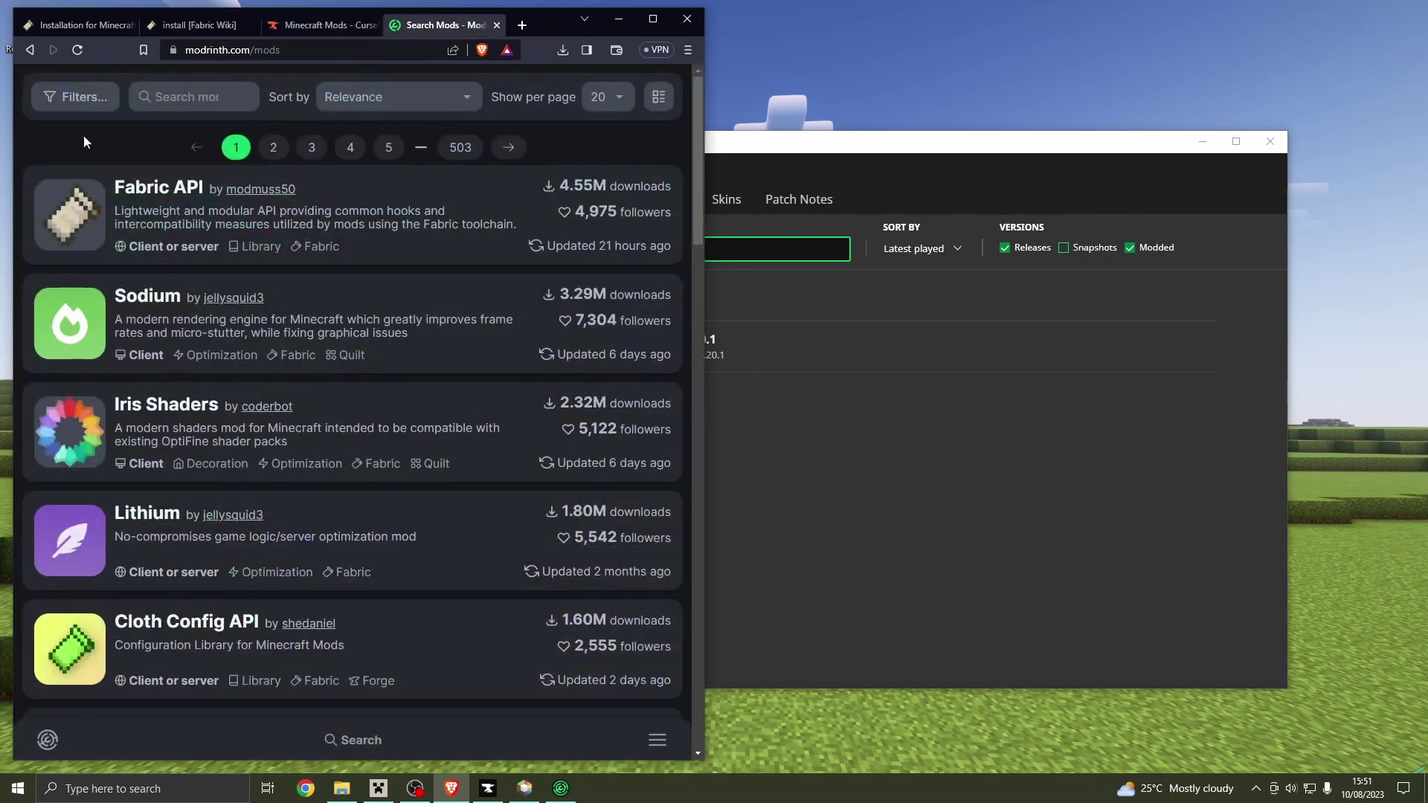
pyautogui.scroll(-4, 310, 301)
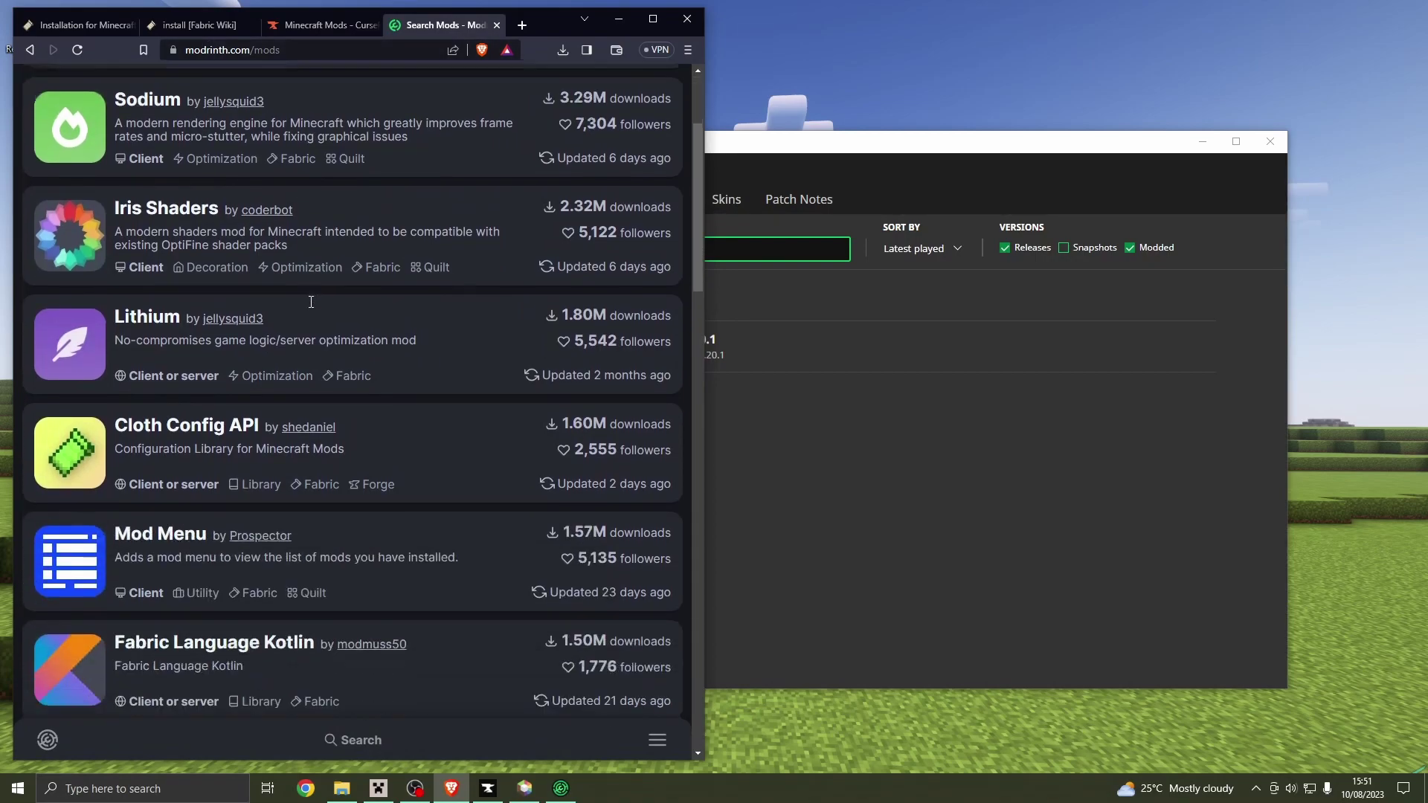
pyautogui.scroll(-2, 309, 301)
pyautogui.scroll(6, 309, 302)
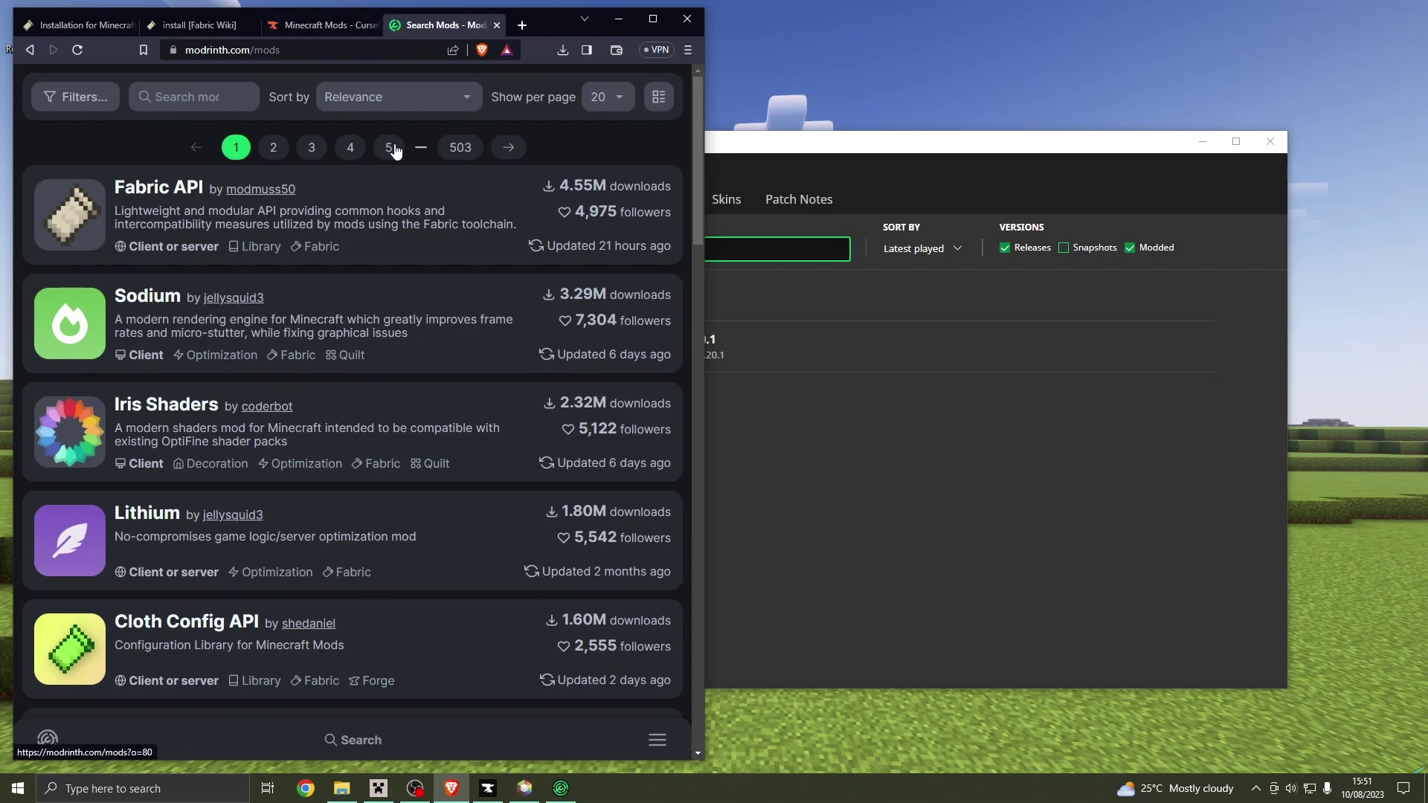
pyautogui.scroll(-8, 393, 146)
pyautogui.scroll(10, 262, 203)
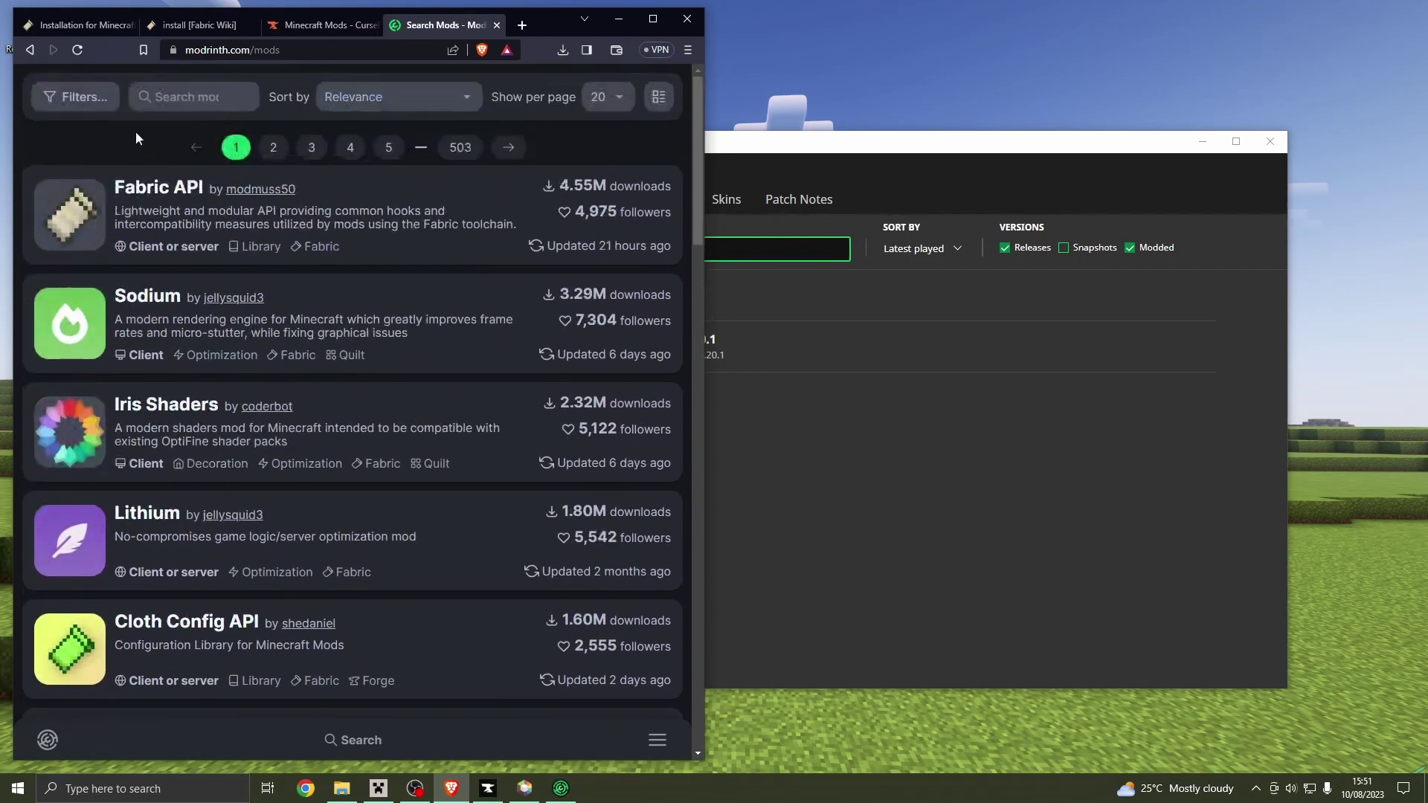
pyautogui.click(74, 98)
pyautogui.scroll(-3, 206, 273)
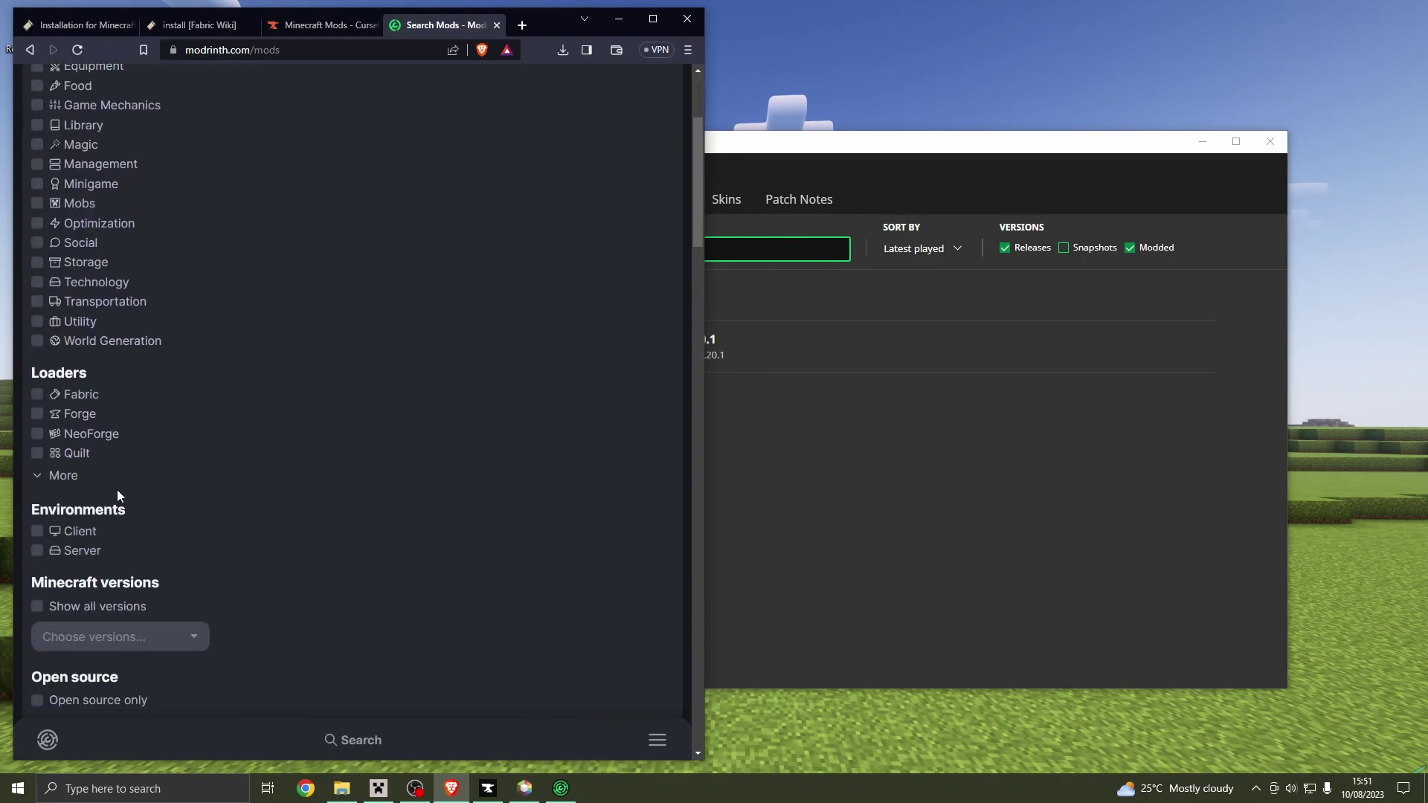
pyautogui.click(37, 394)
pyautogui.click(36, 532)
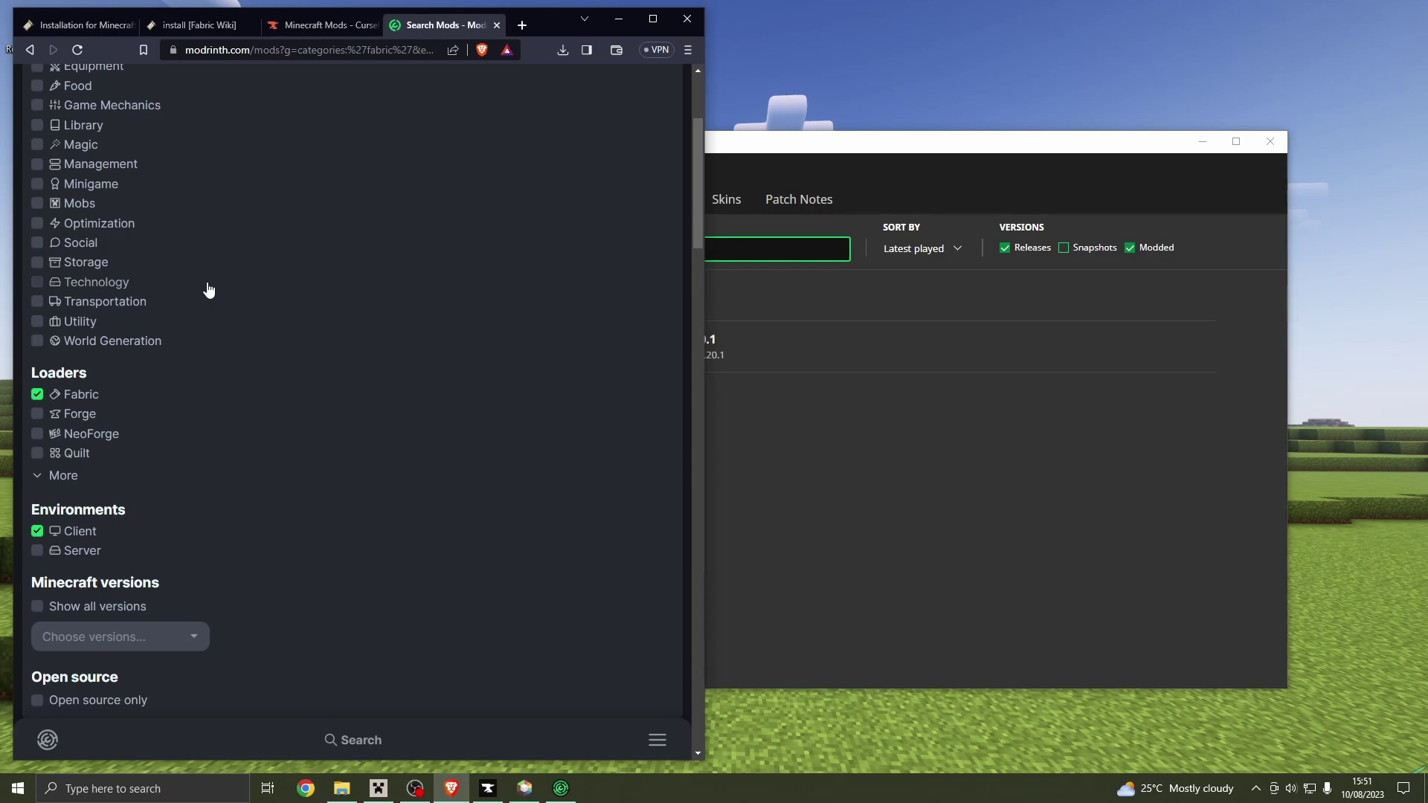
pyautogui.scroll(-8, 209, 290)
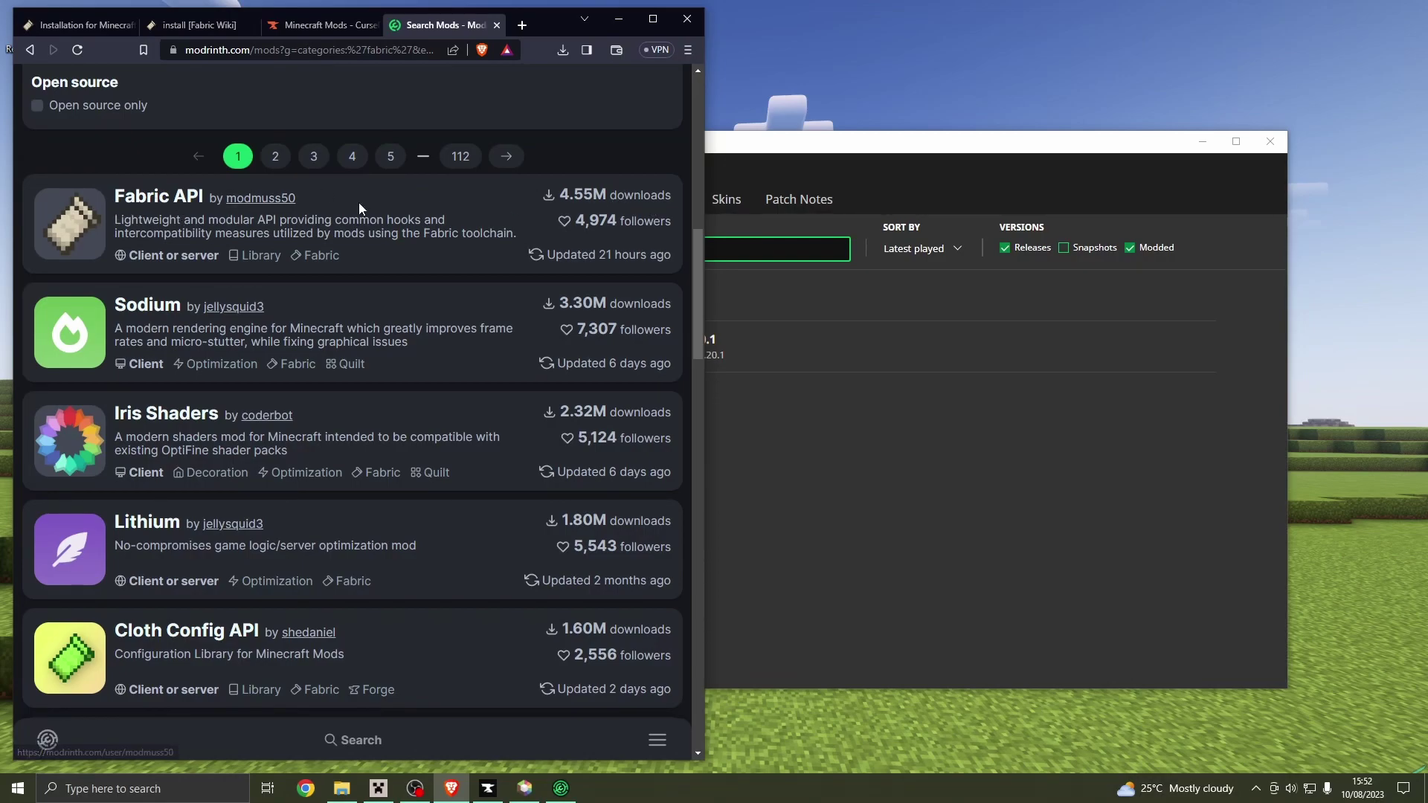
# Open the Fabric API page and scroll to featured versions such as 0.86.1+1.20.1
pyautogui.click(170, 205)
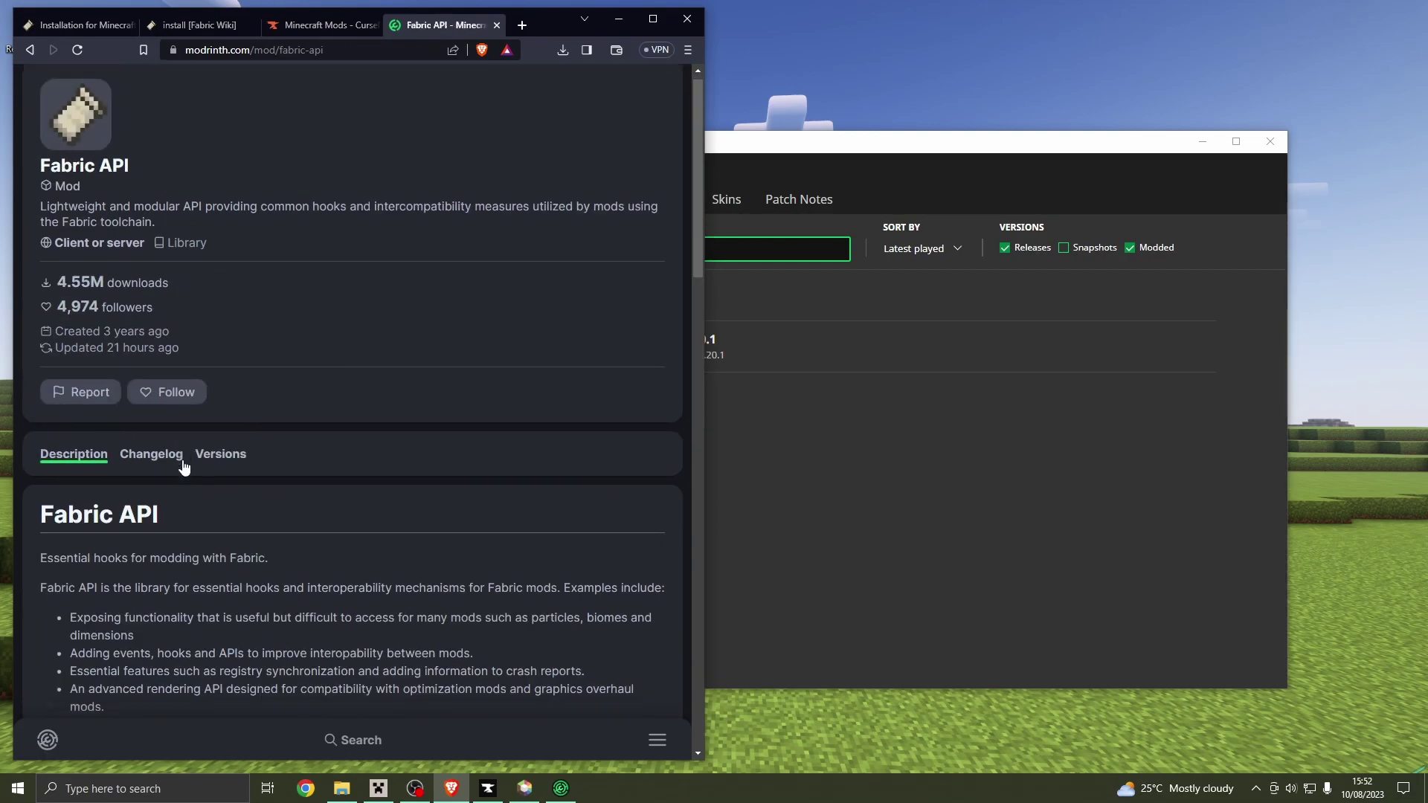
pyautogui.scroll(-6, 179, 465)
pyautogui.scroll(-1, 103, 483)
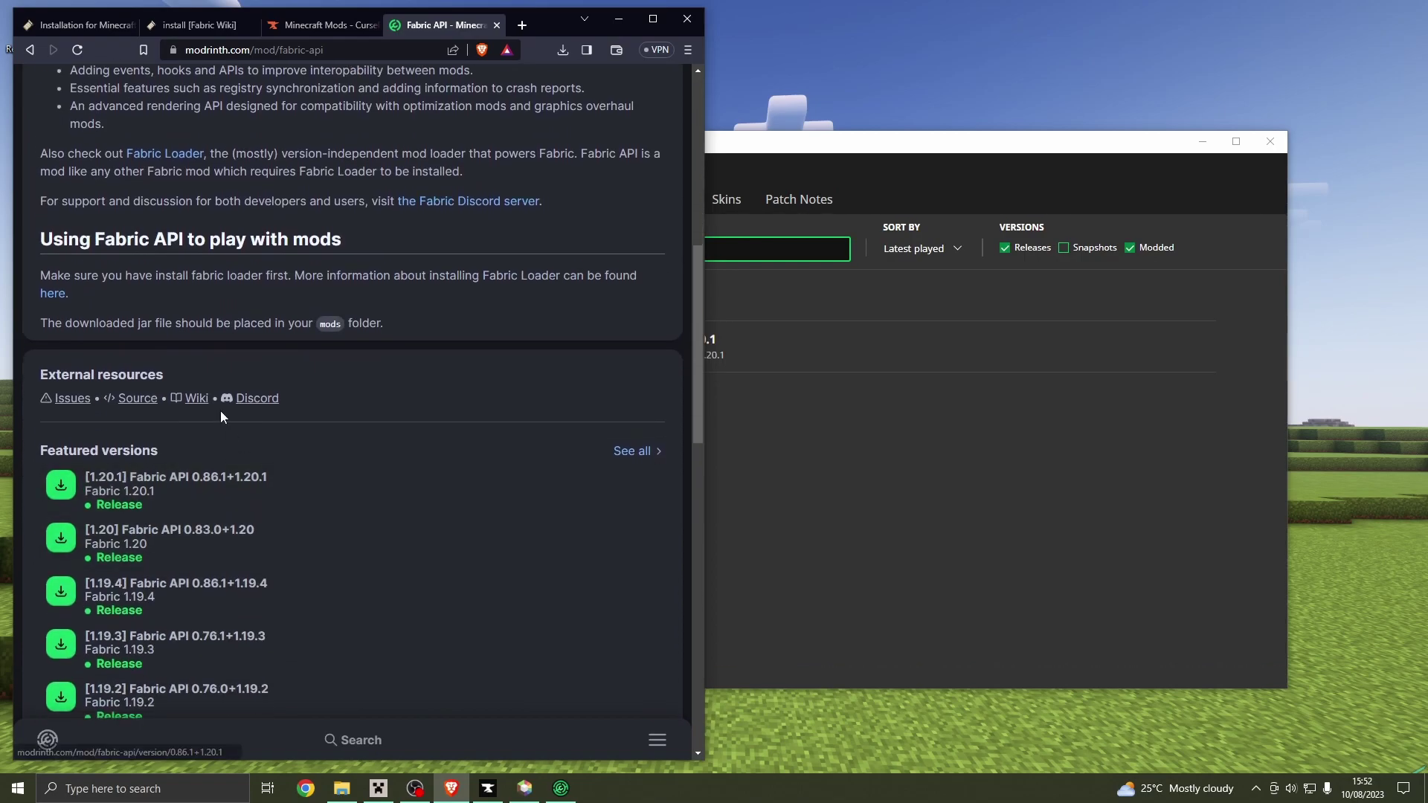